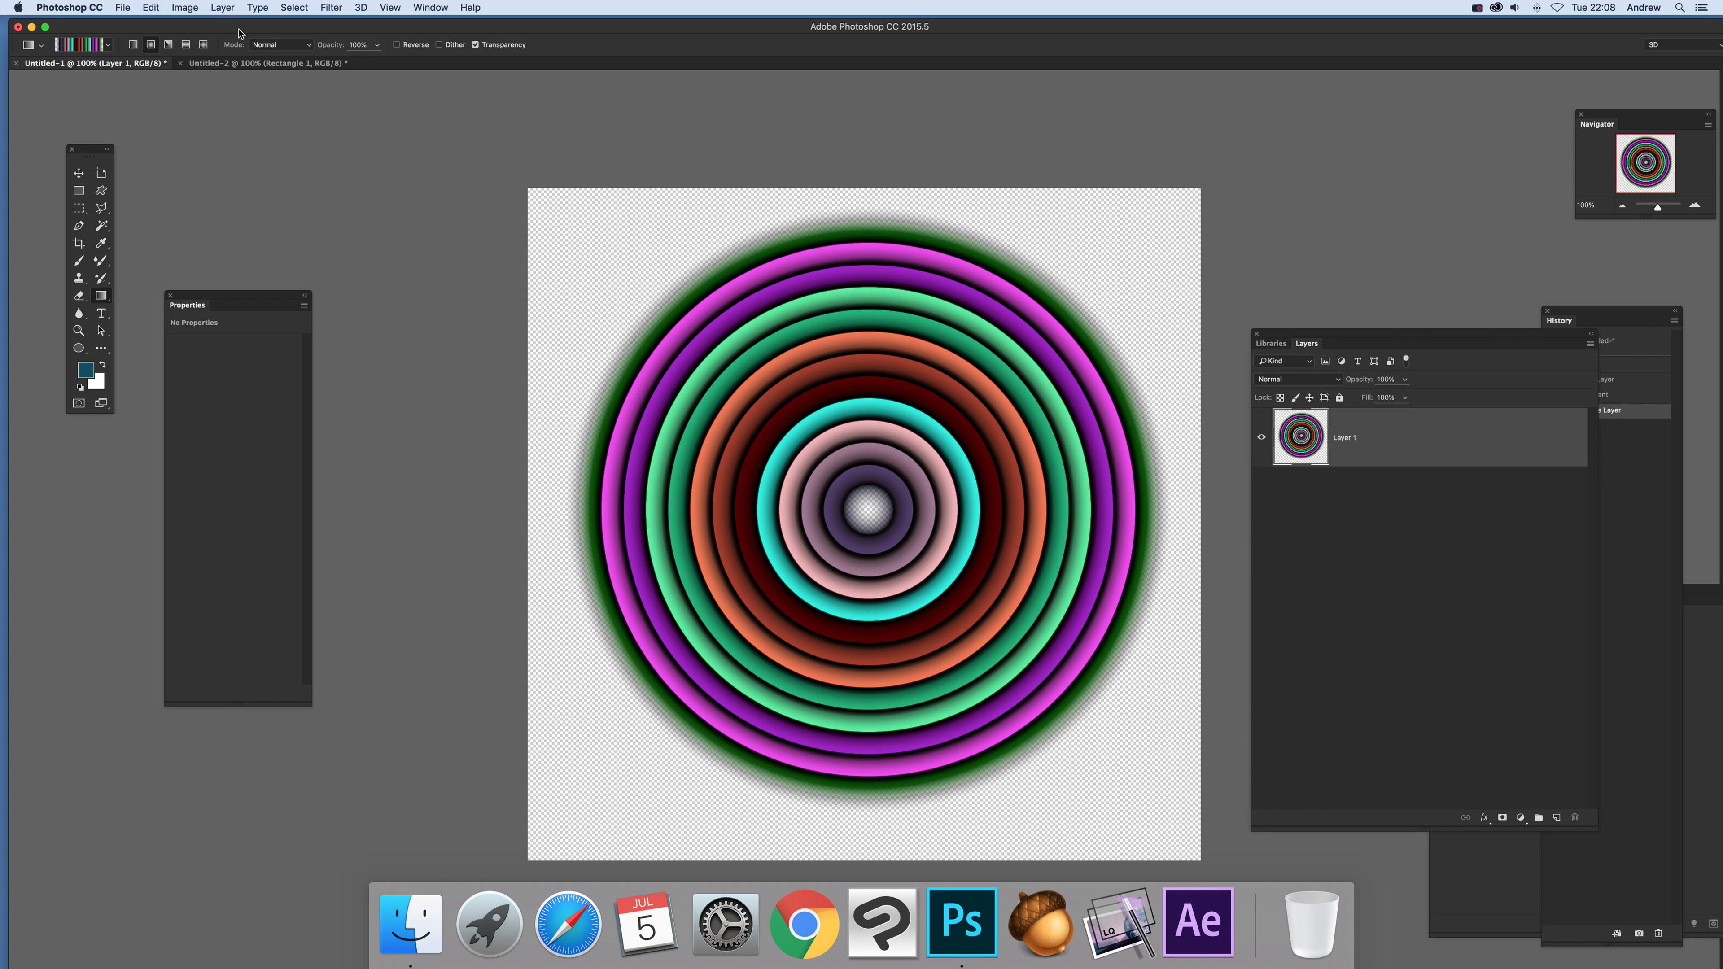
Create a tiled painting from the concentric-circle layer and duplicate it as Layer 1 copy.
left_click(369, 7)
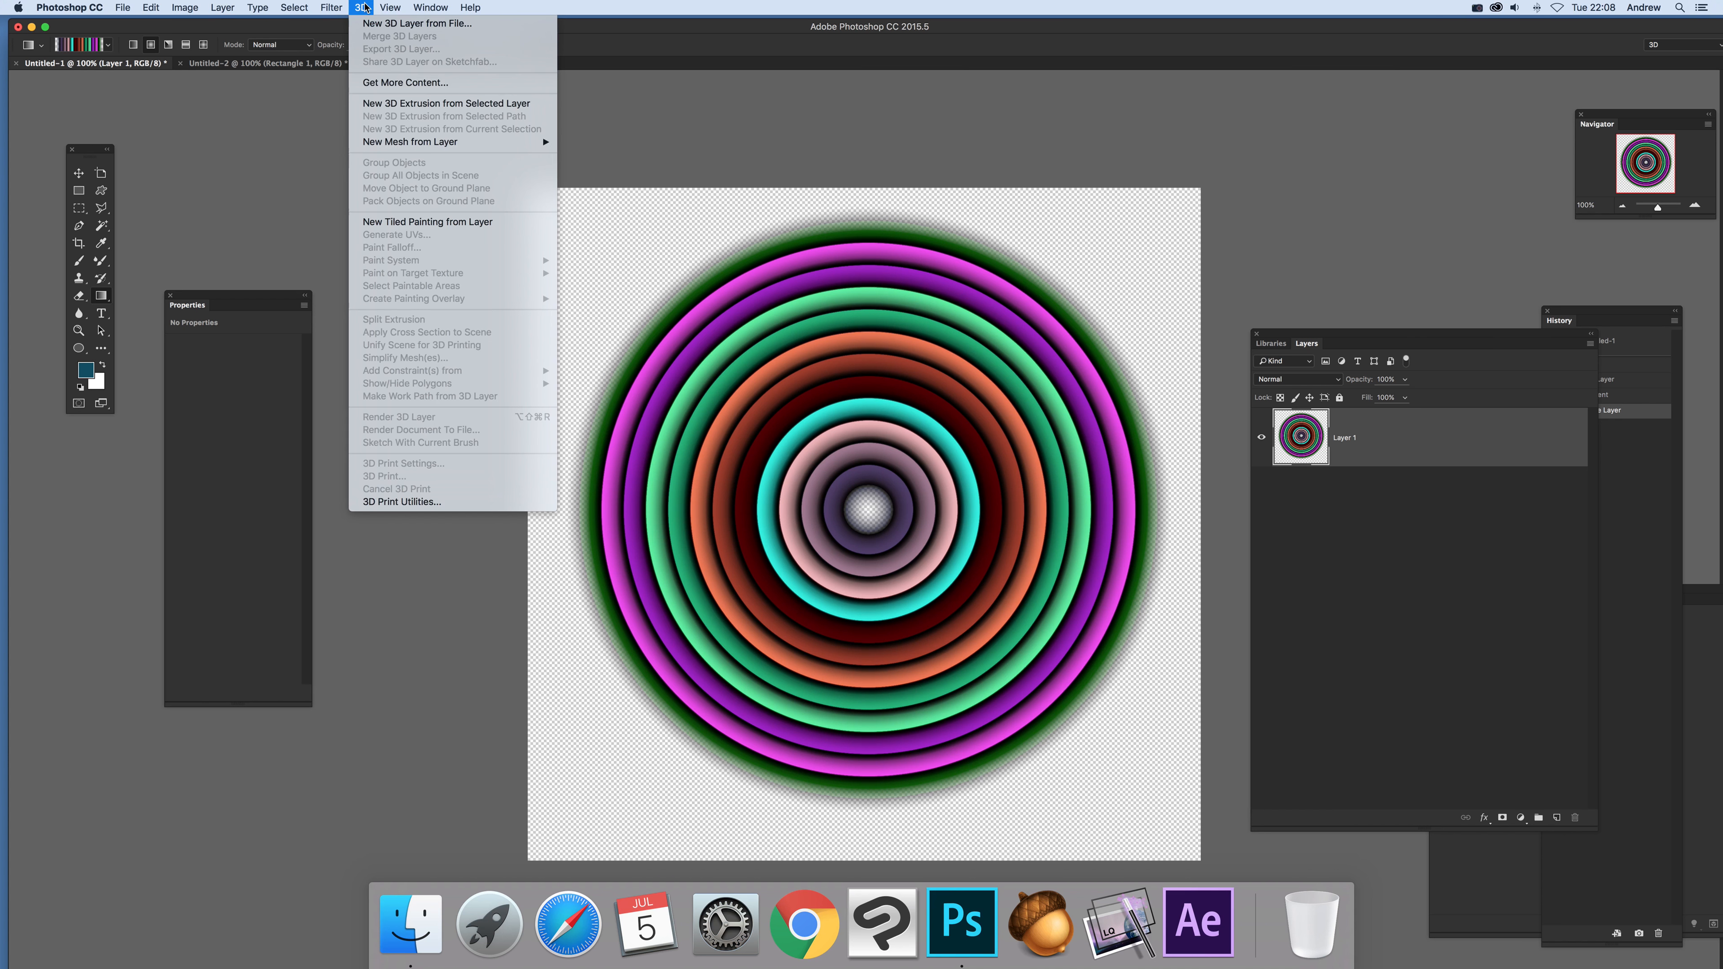
left_click(416, 228)
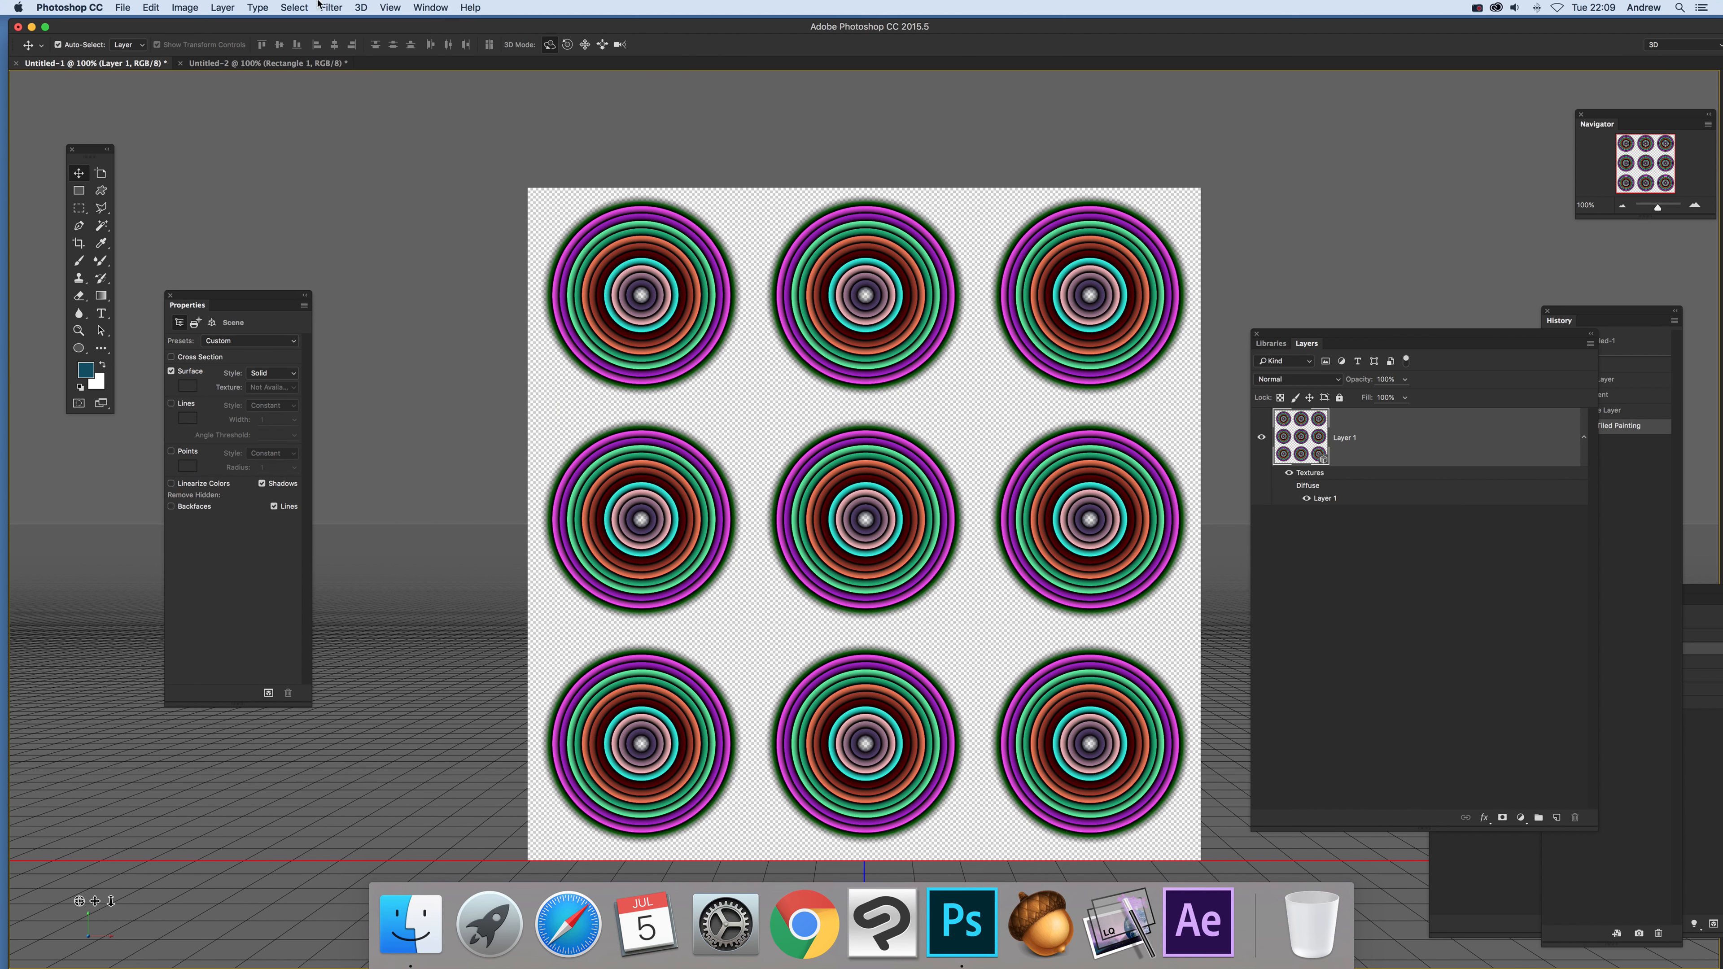
left_click(222, 8)
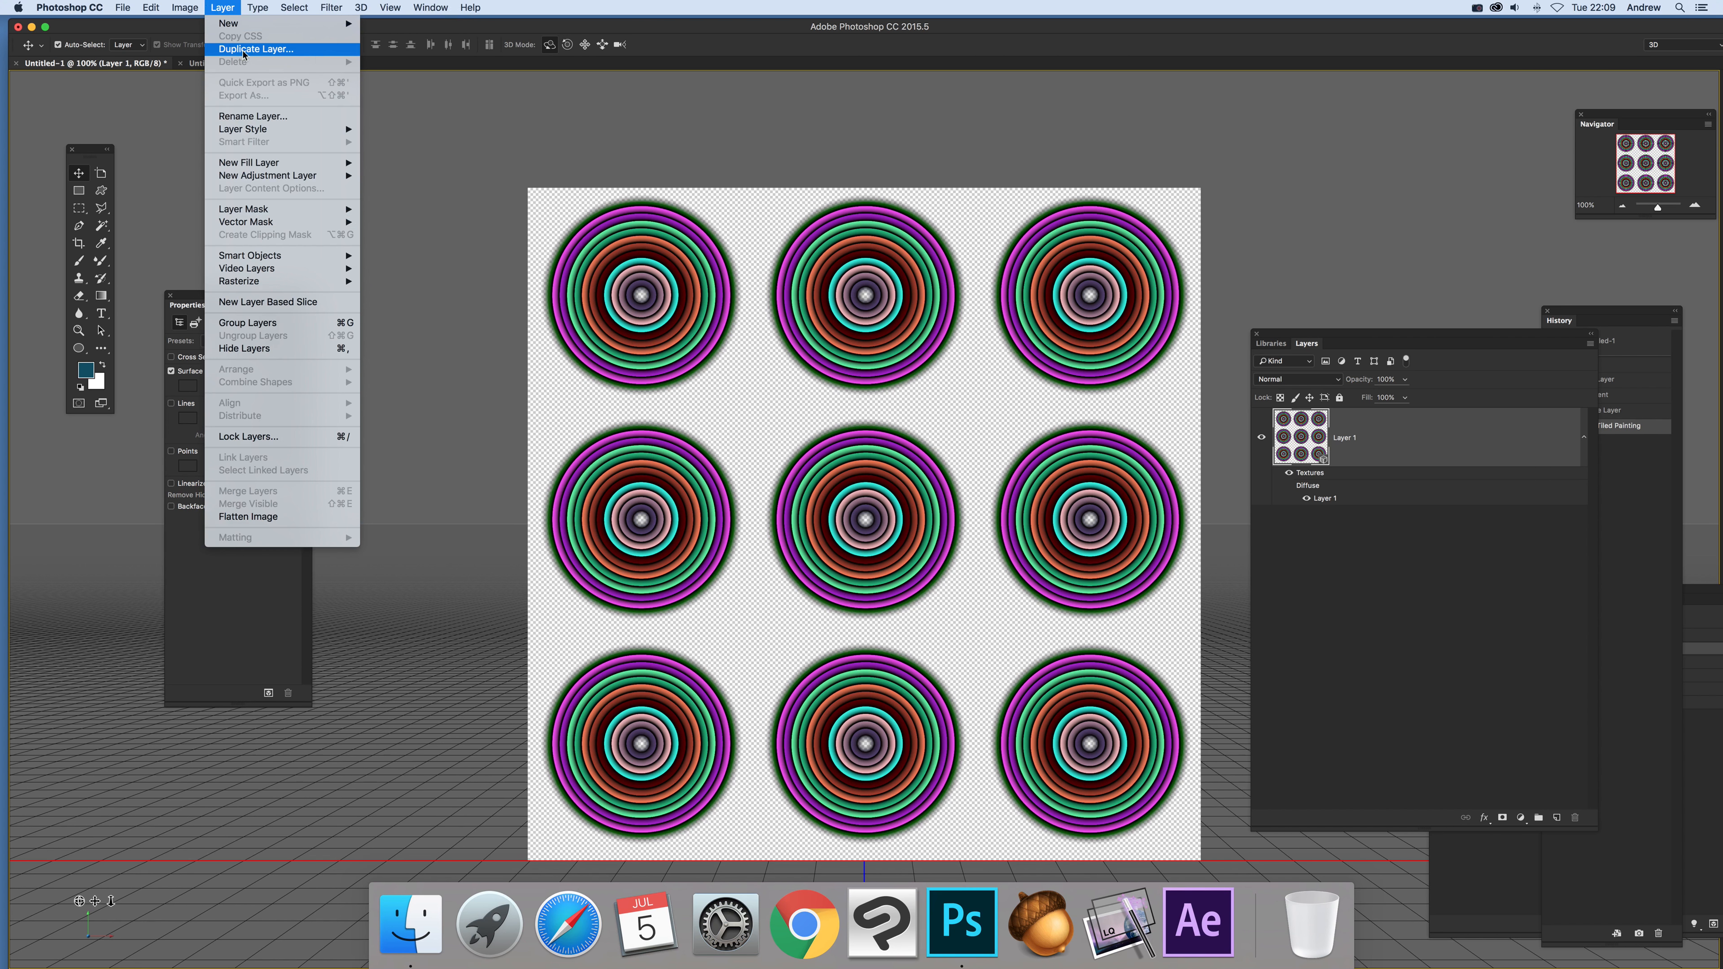
left_click(272, 50)
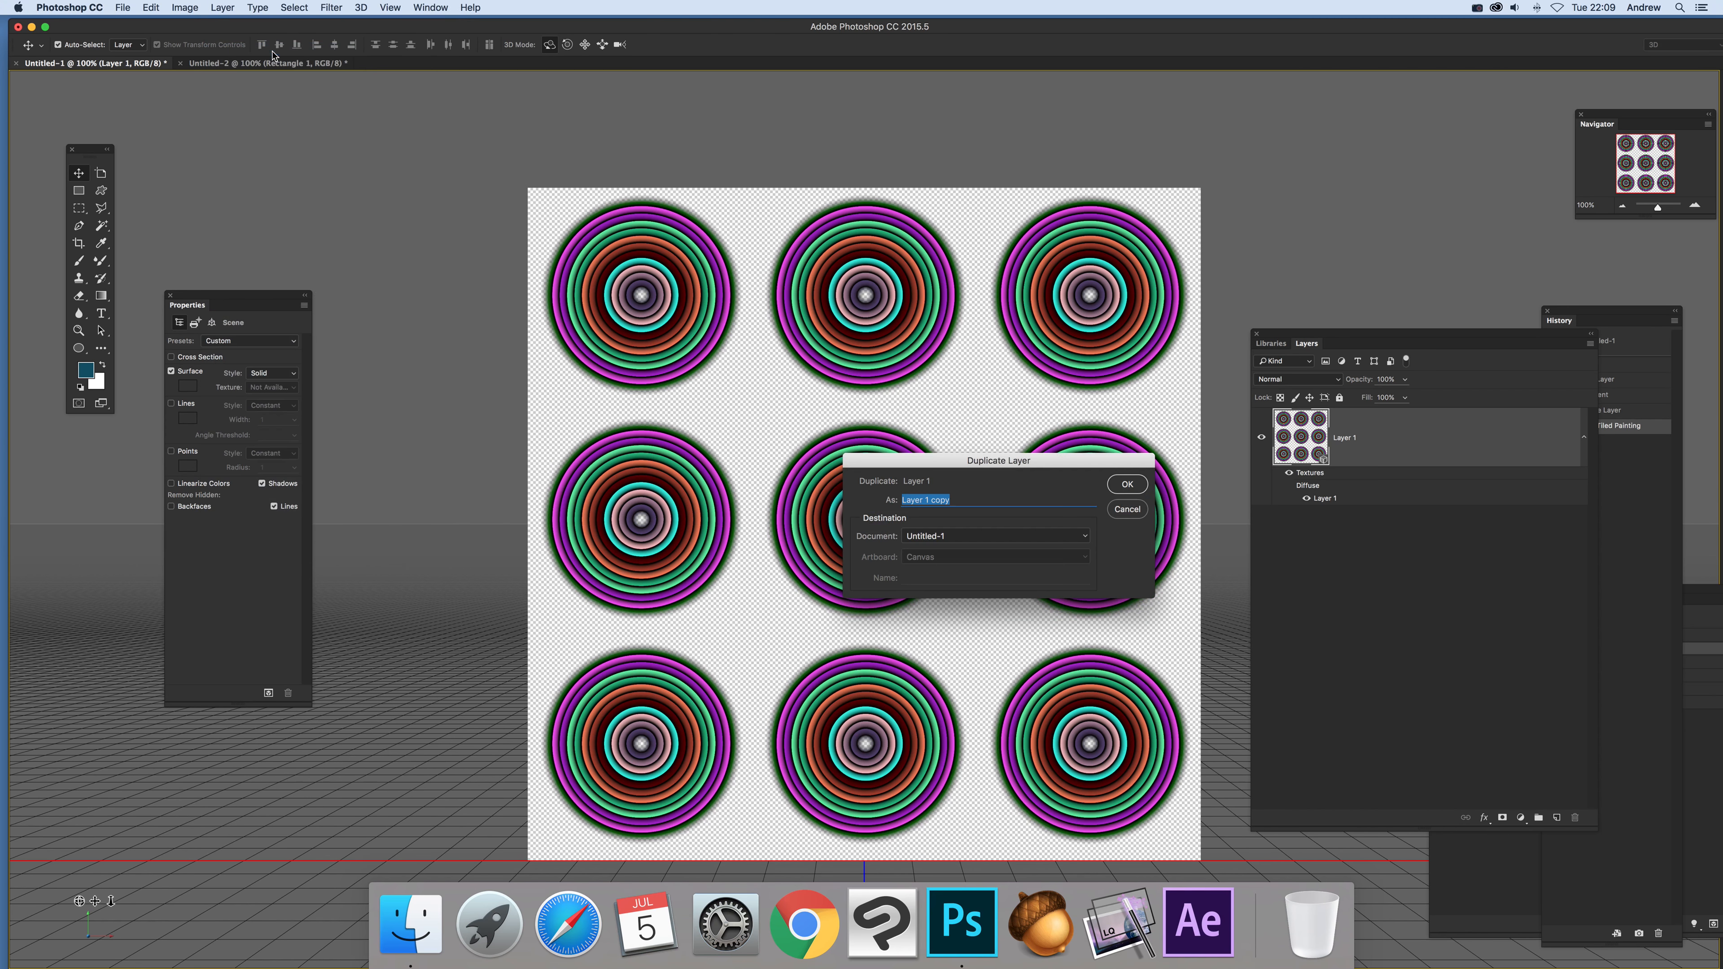
left_click(1133, 484)
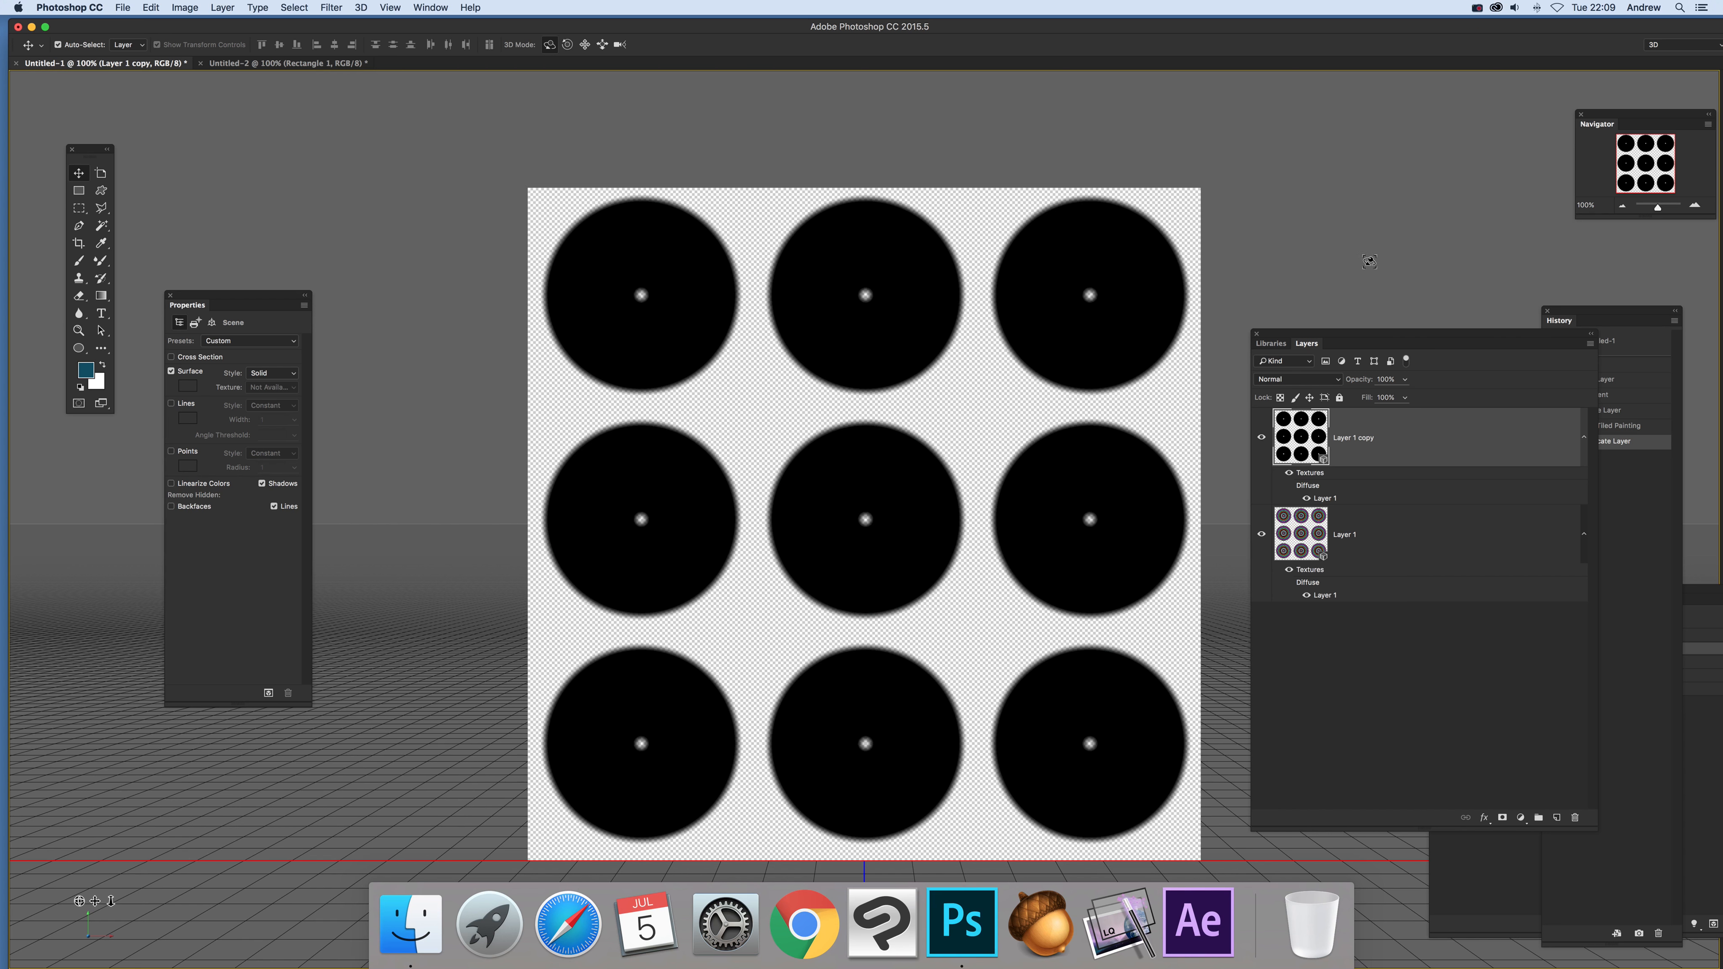
Turn on image-based lighting (IBL) in the 3D environment of Layer 1 copy.
left_click_drag(1393, 339, 1362, 59)
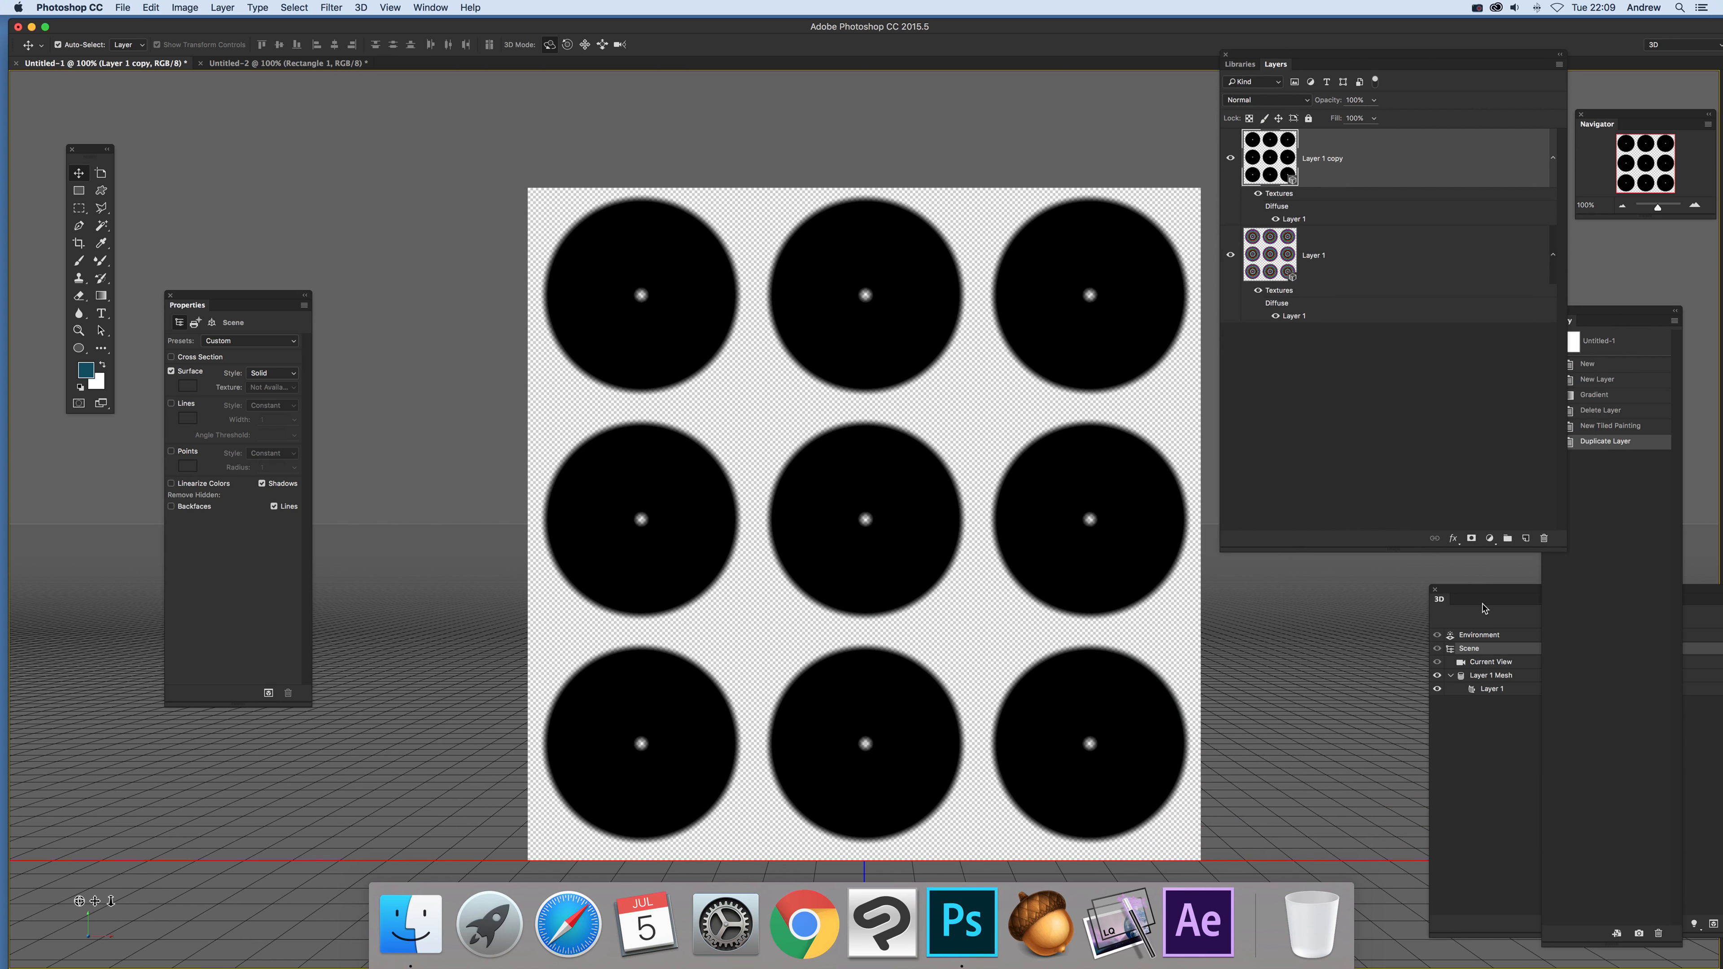
left_click(1484, 606)
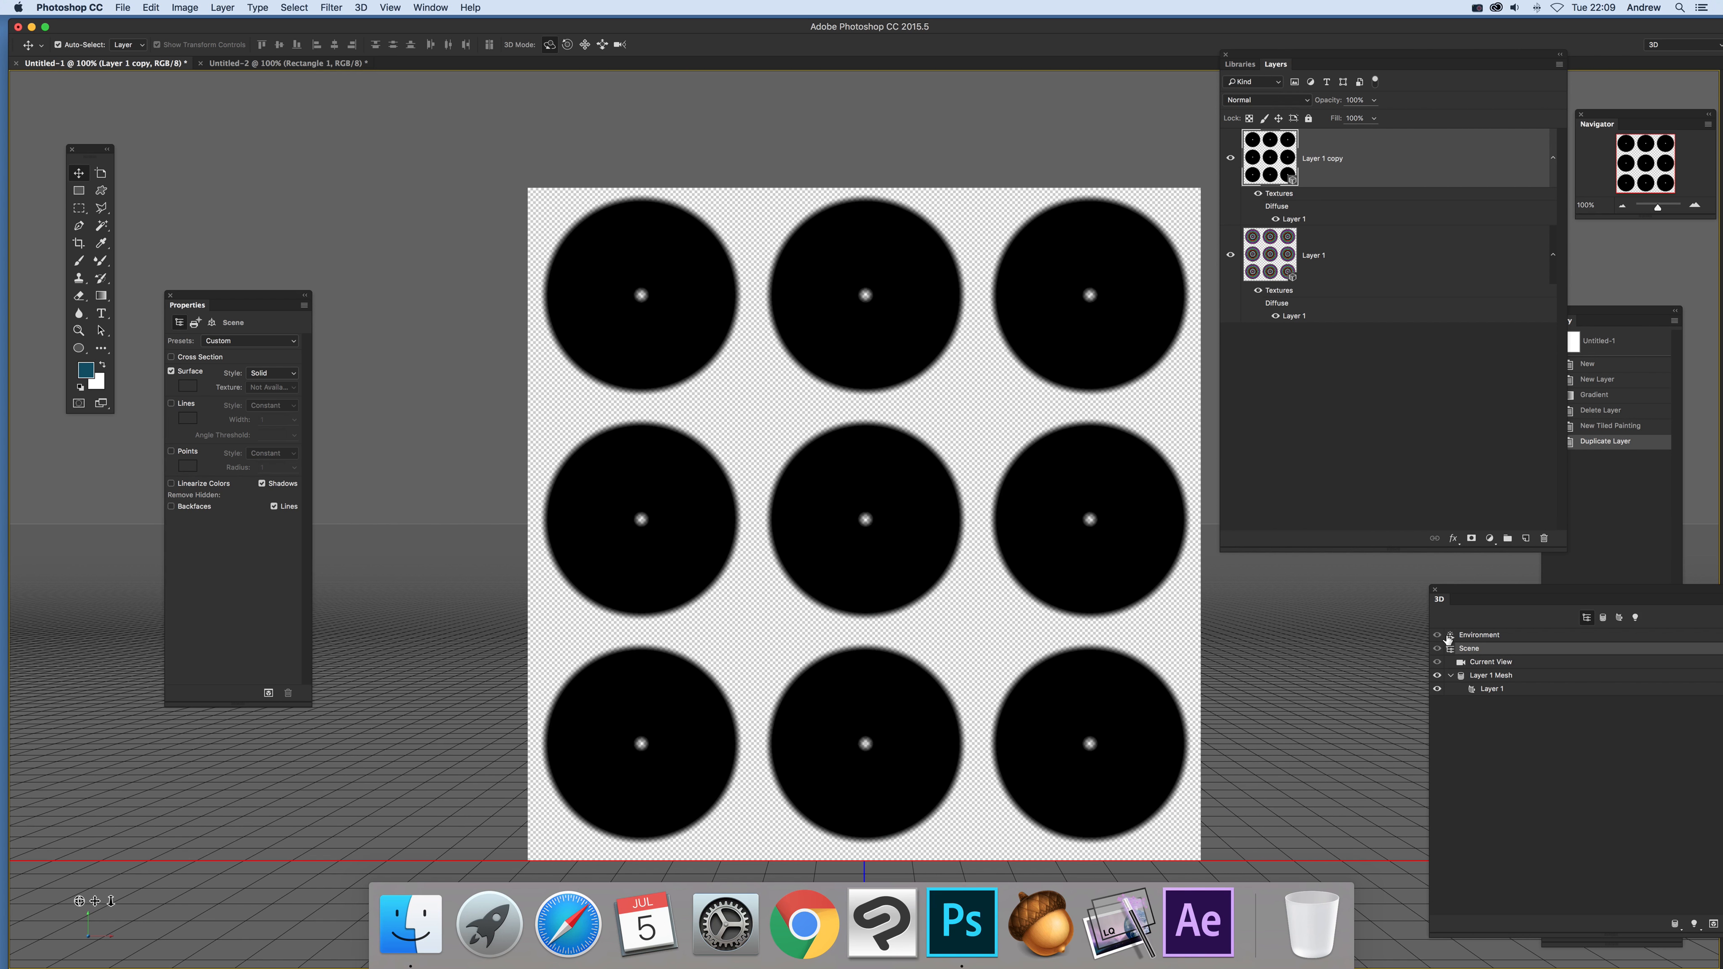
left_click(1474, 638)
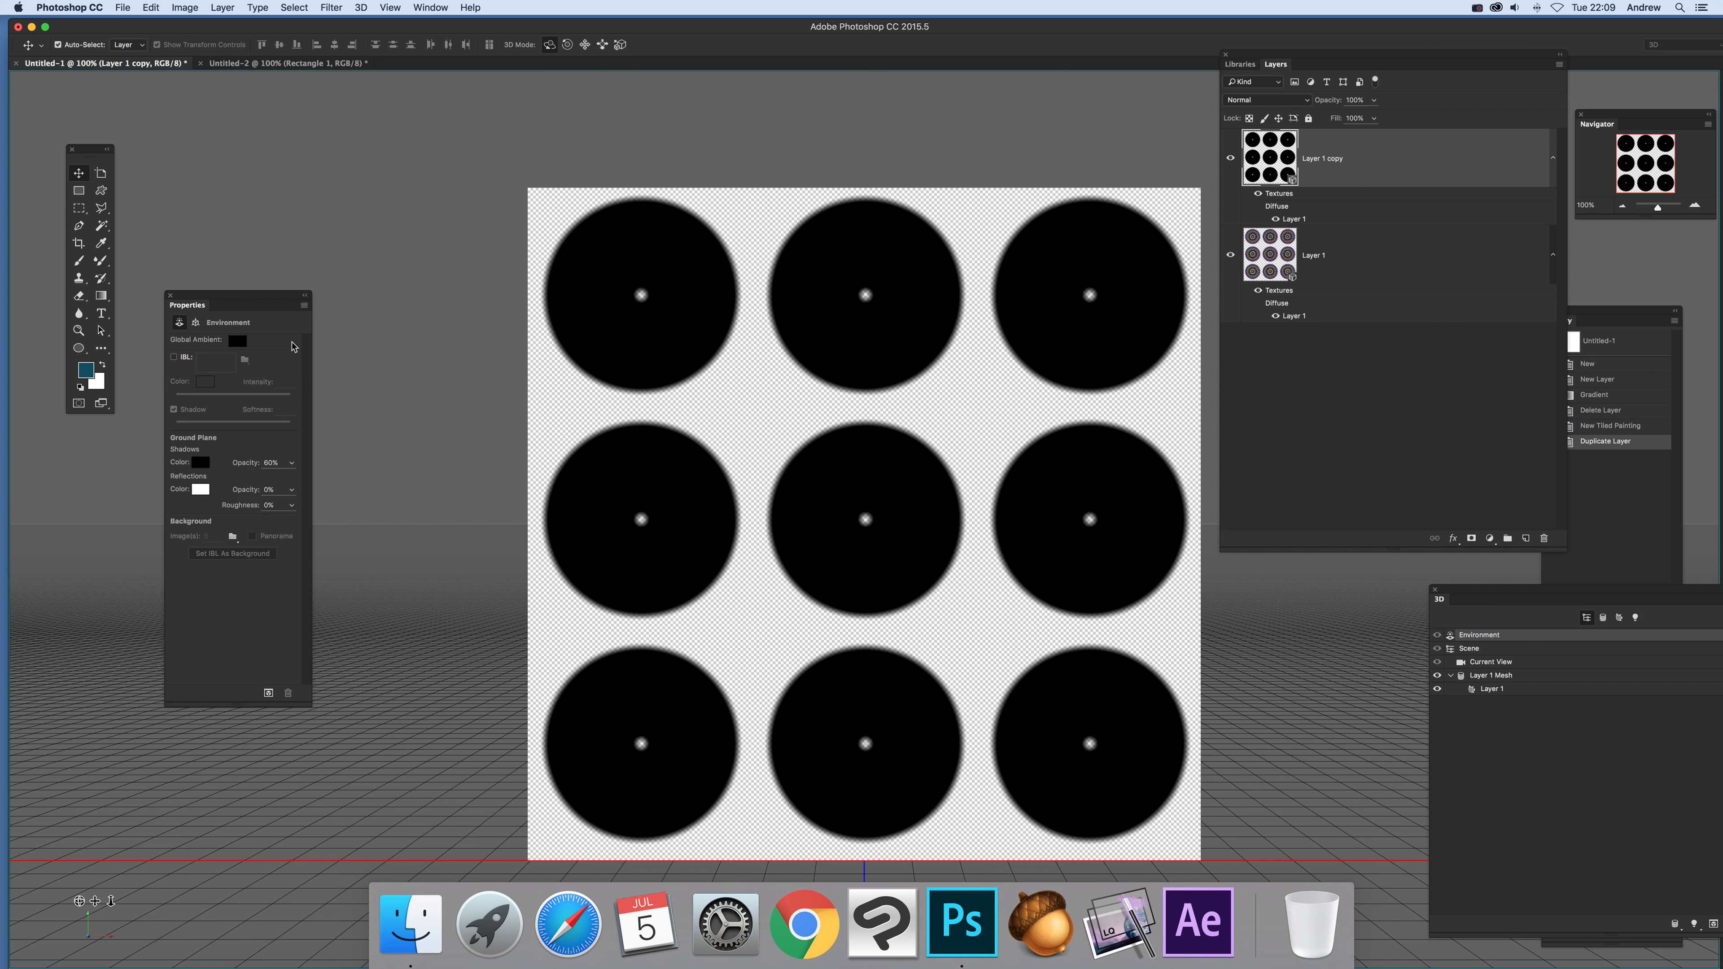
left_click_drag(221, 294, 330, 302)
left_click(285, 367)
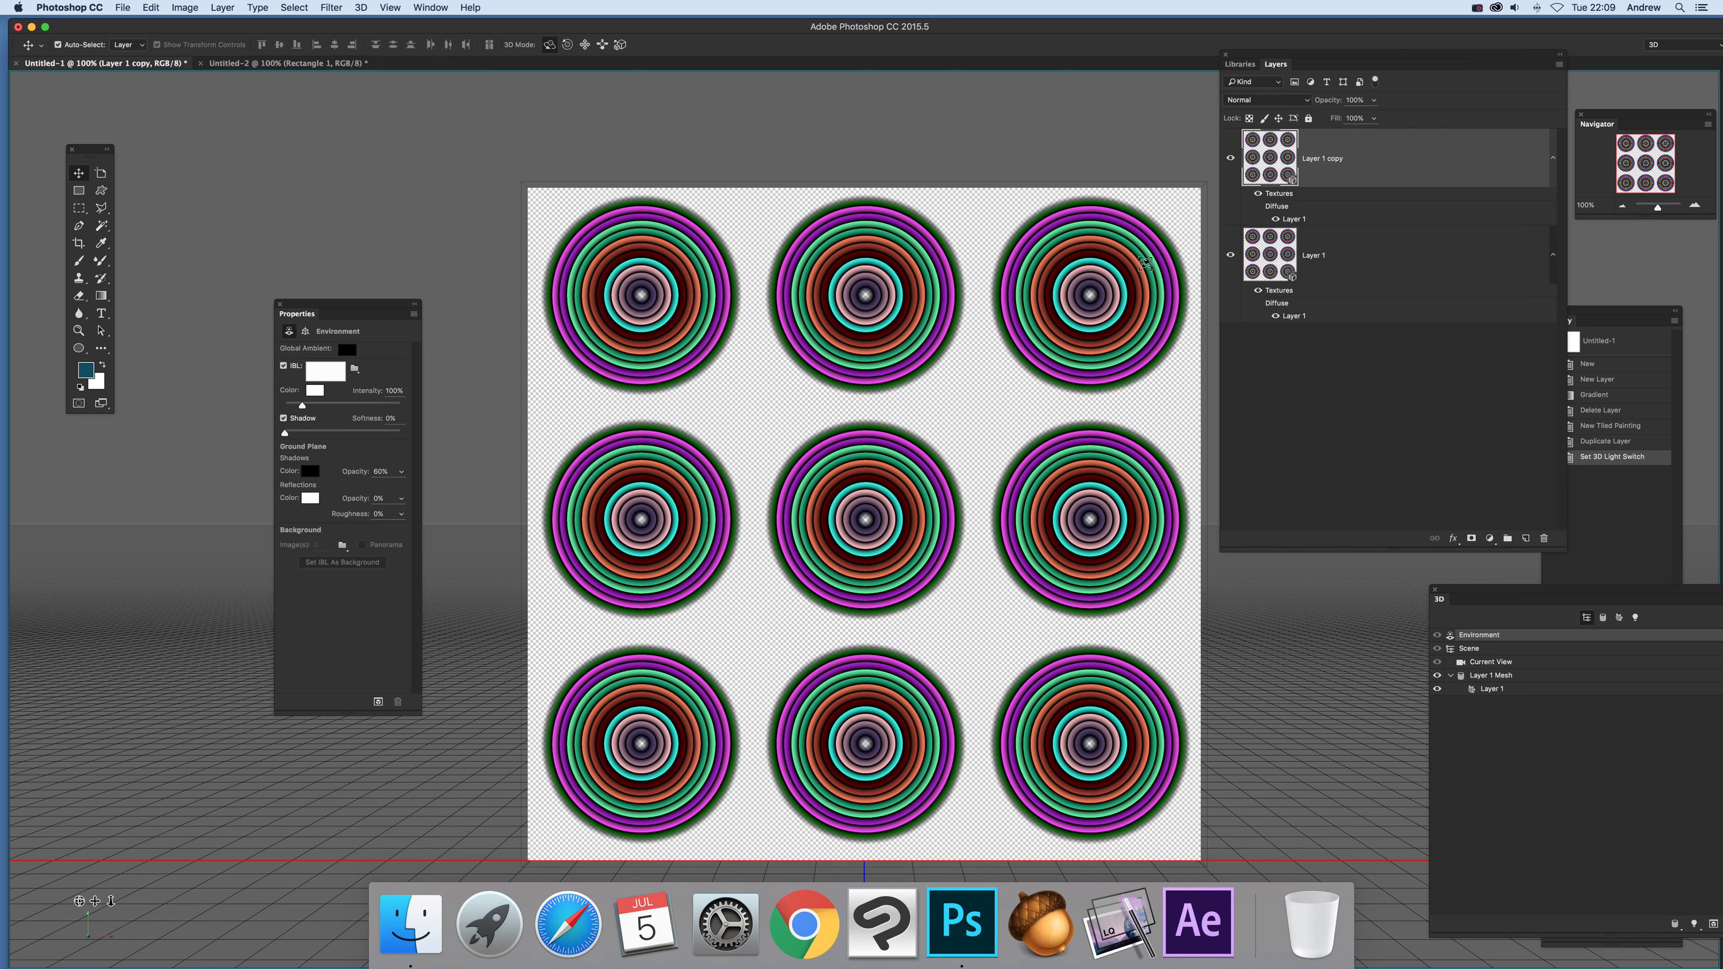
Orbit the 3D camera of Layer 1 copy so its tiled circles tilt in perspective over the flat ones.
left_click_drag(1145, 264, 992, 300)
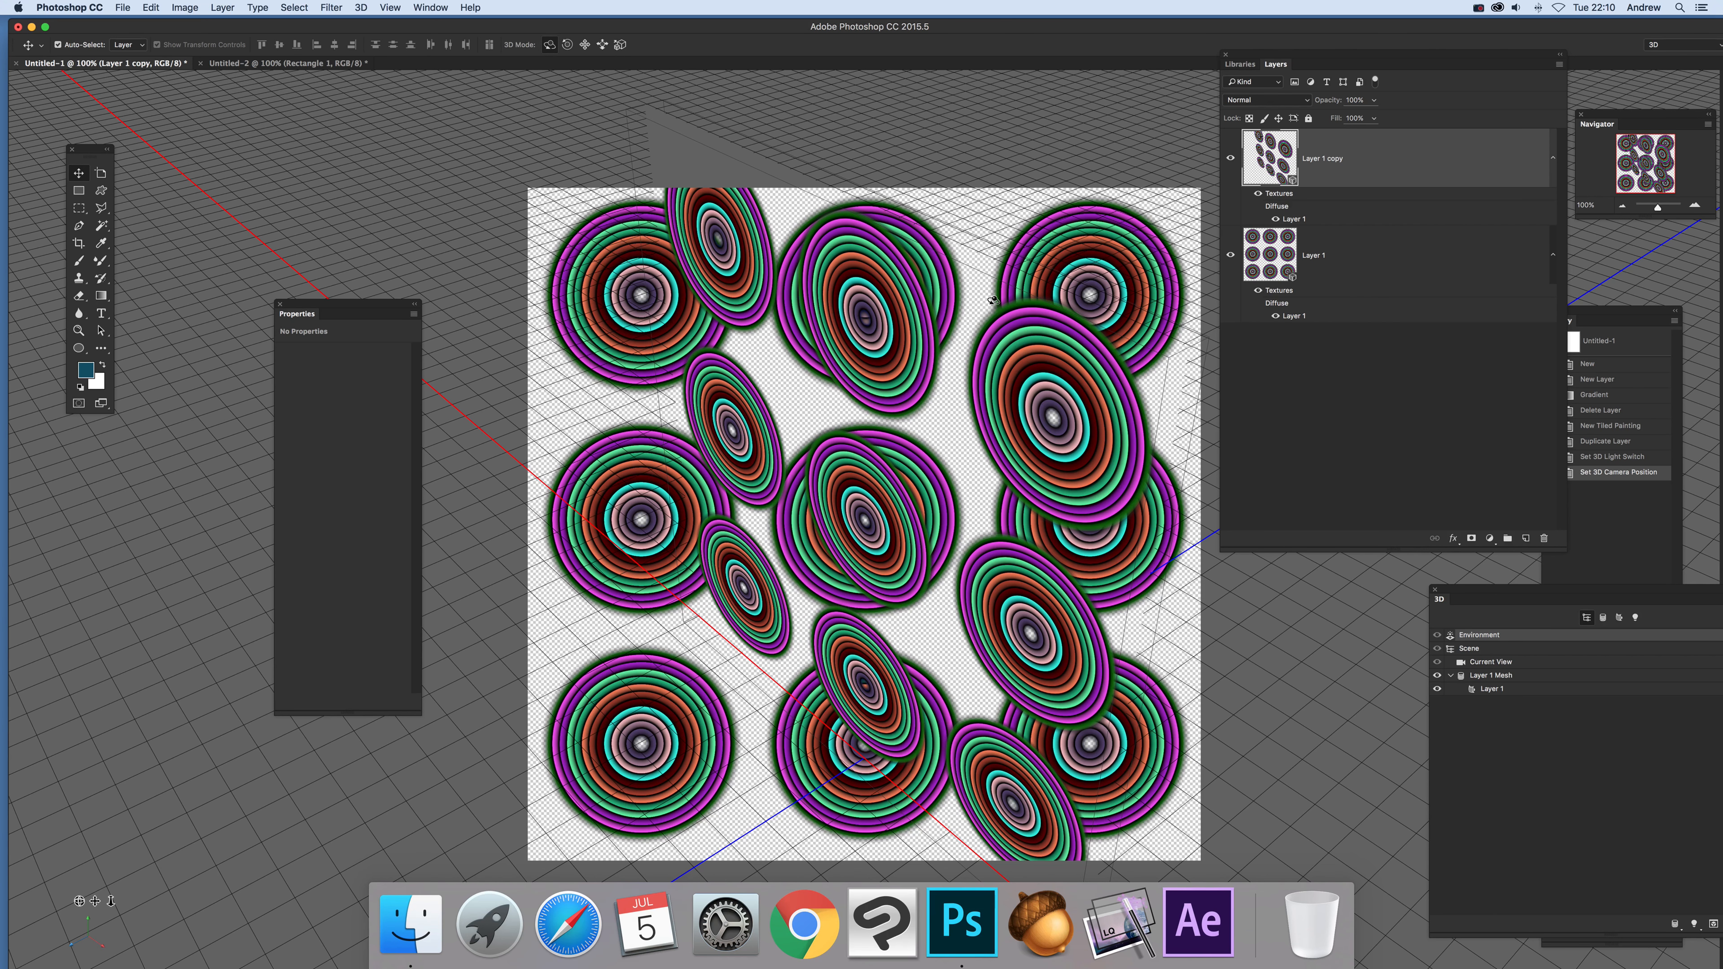
left_click(660, 490)
left_click_drag(767, 489, 800, 475)
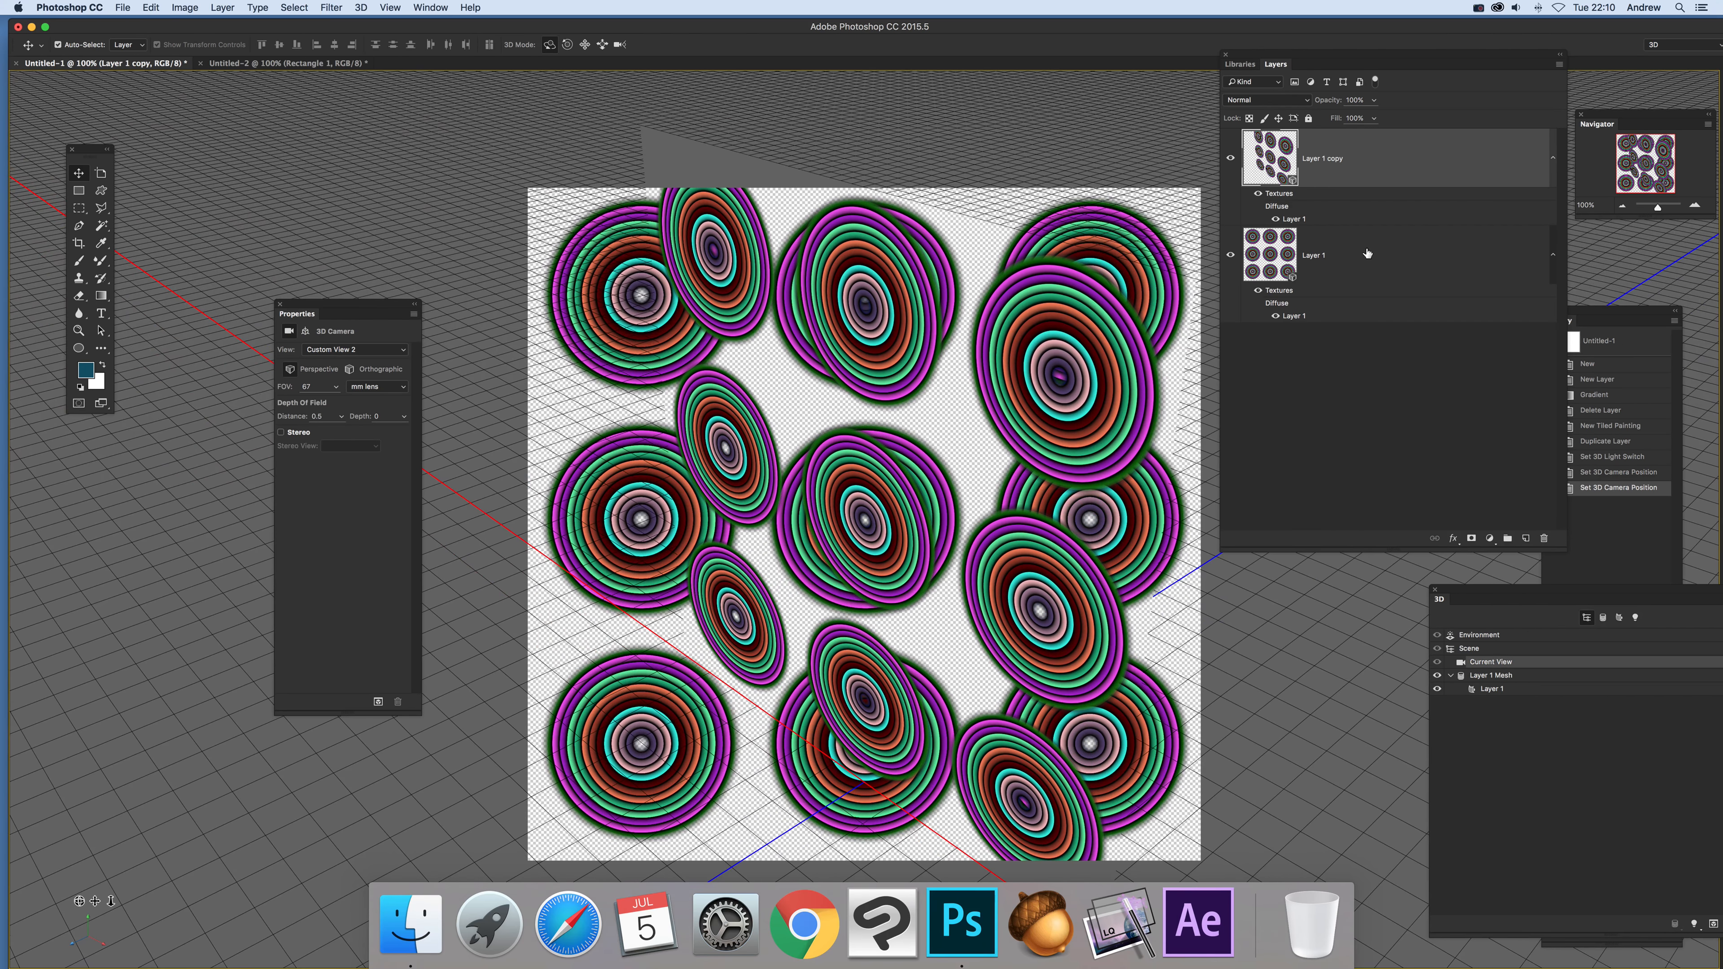
Tilt and enlarge the Layer 1 pattern, and bring the Layer 1 copy pattern closer, by orbiting and sliding their 3D cameras.
left_click(1367, 253)
left_click_drag(637, 471, 637, 250)
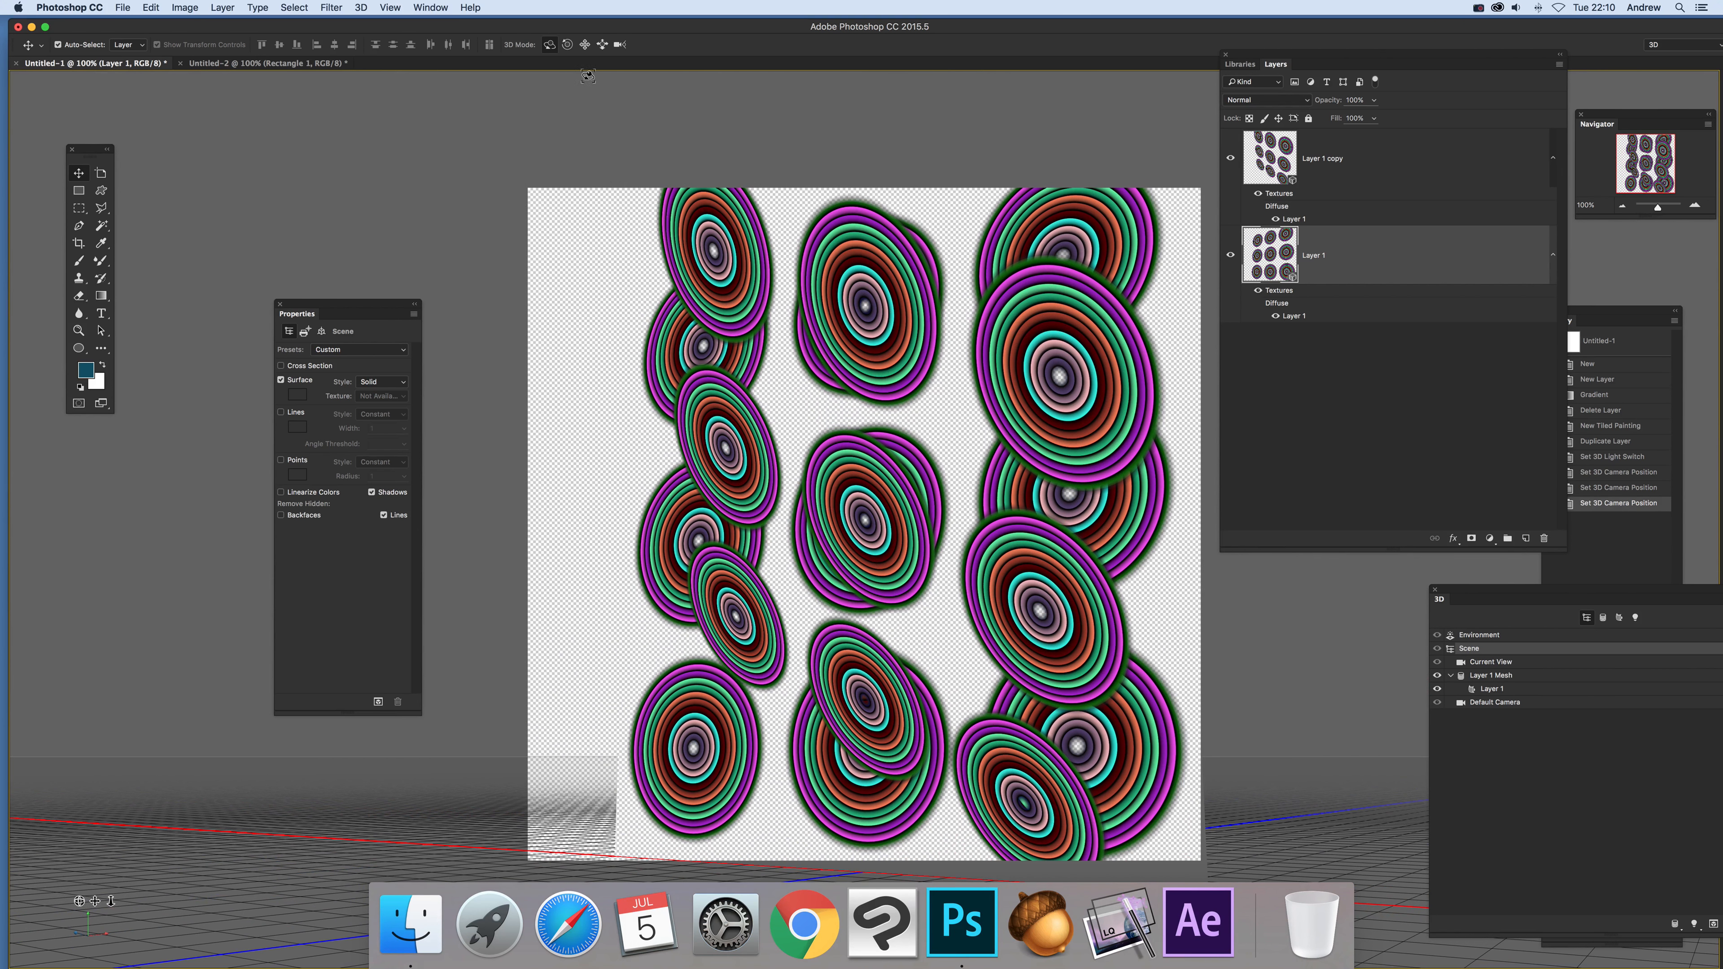
left_click(602, 44)
left_click_drag(1133, 248, 1099, 474)
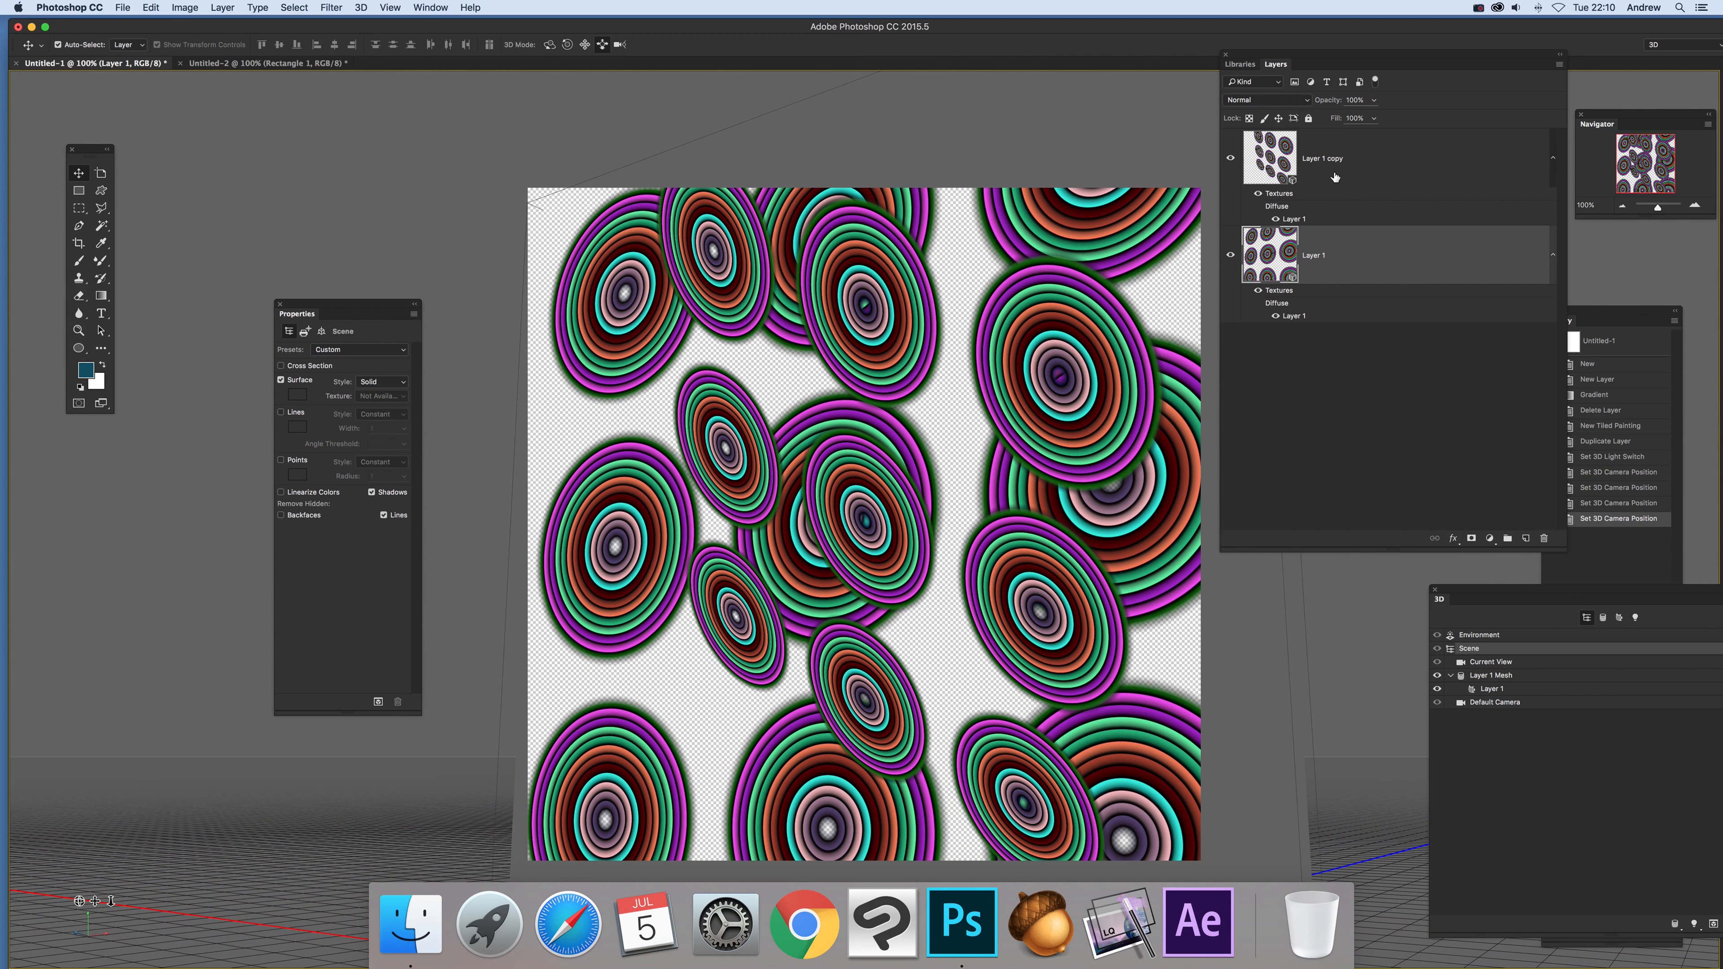
left_click(1334, 176)
left_click_drag(872, 334, 766, 492)
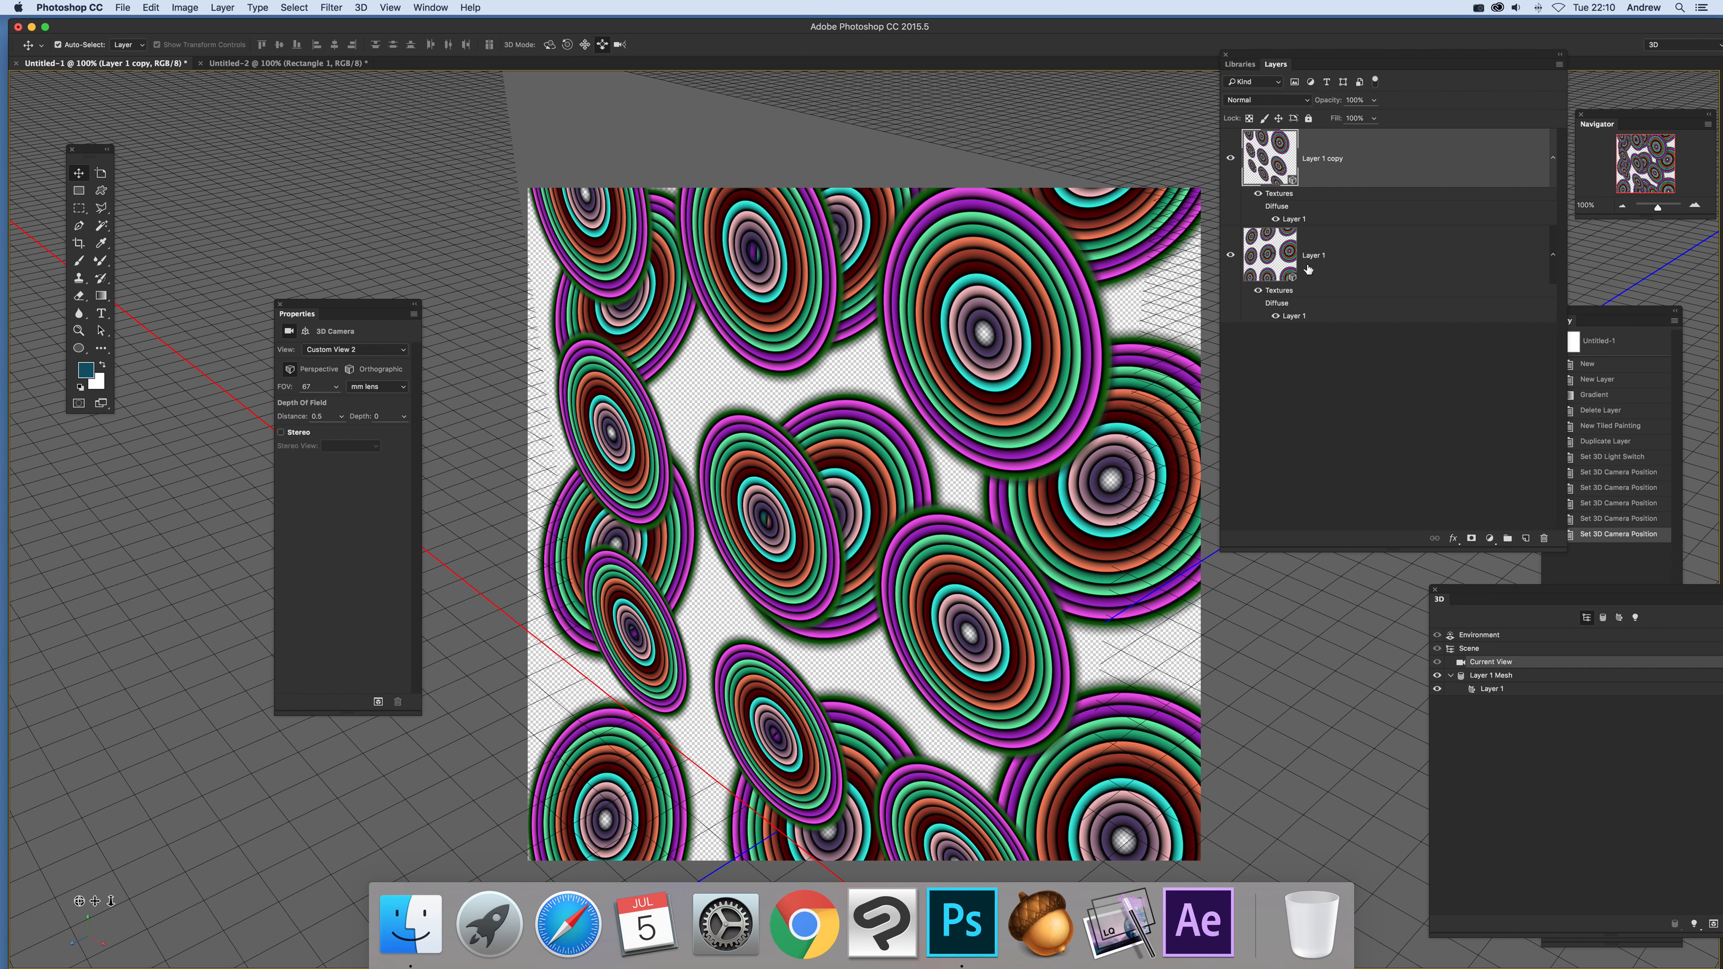
Merge Layer 1 and Layer 1 copy into one 3D layer and turn on IBL in its environment.
left_click(1332, 262, "shift")
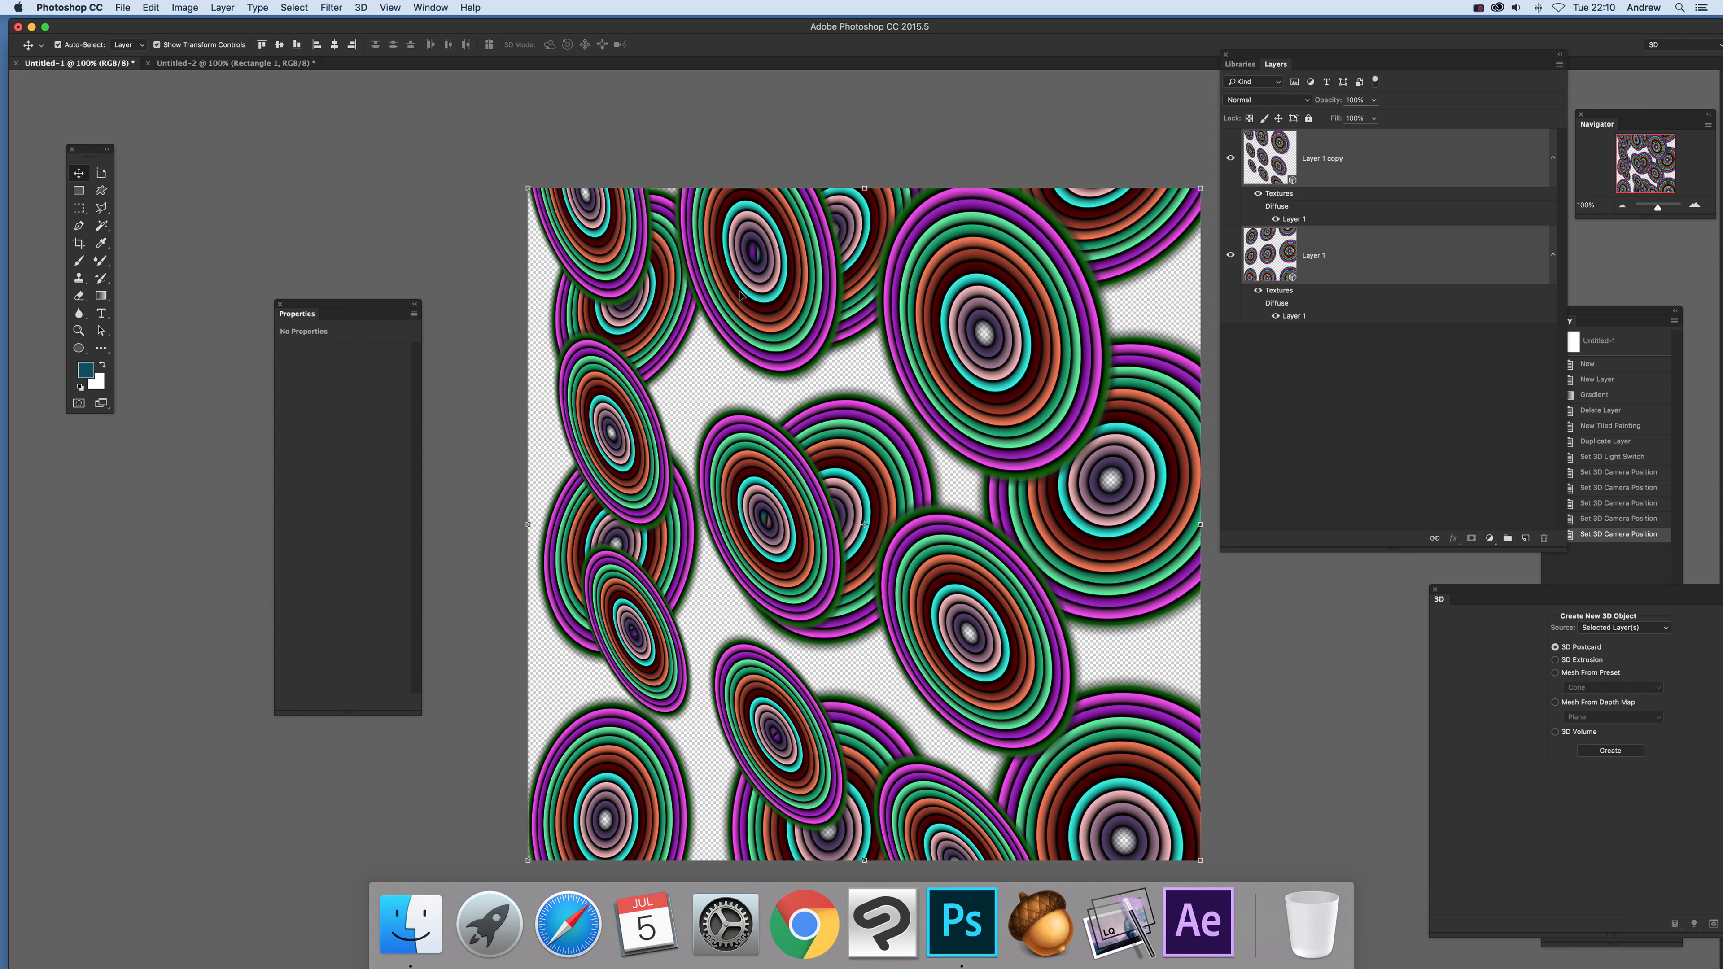
left_click(221, 6)
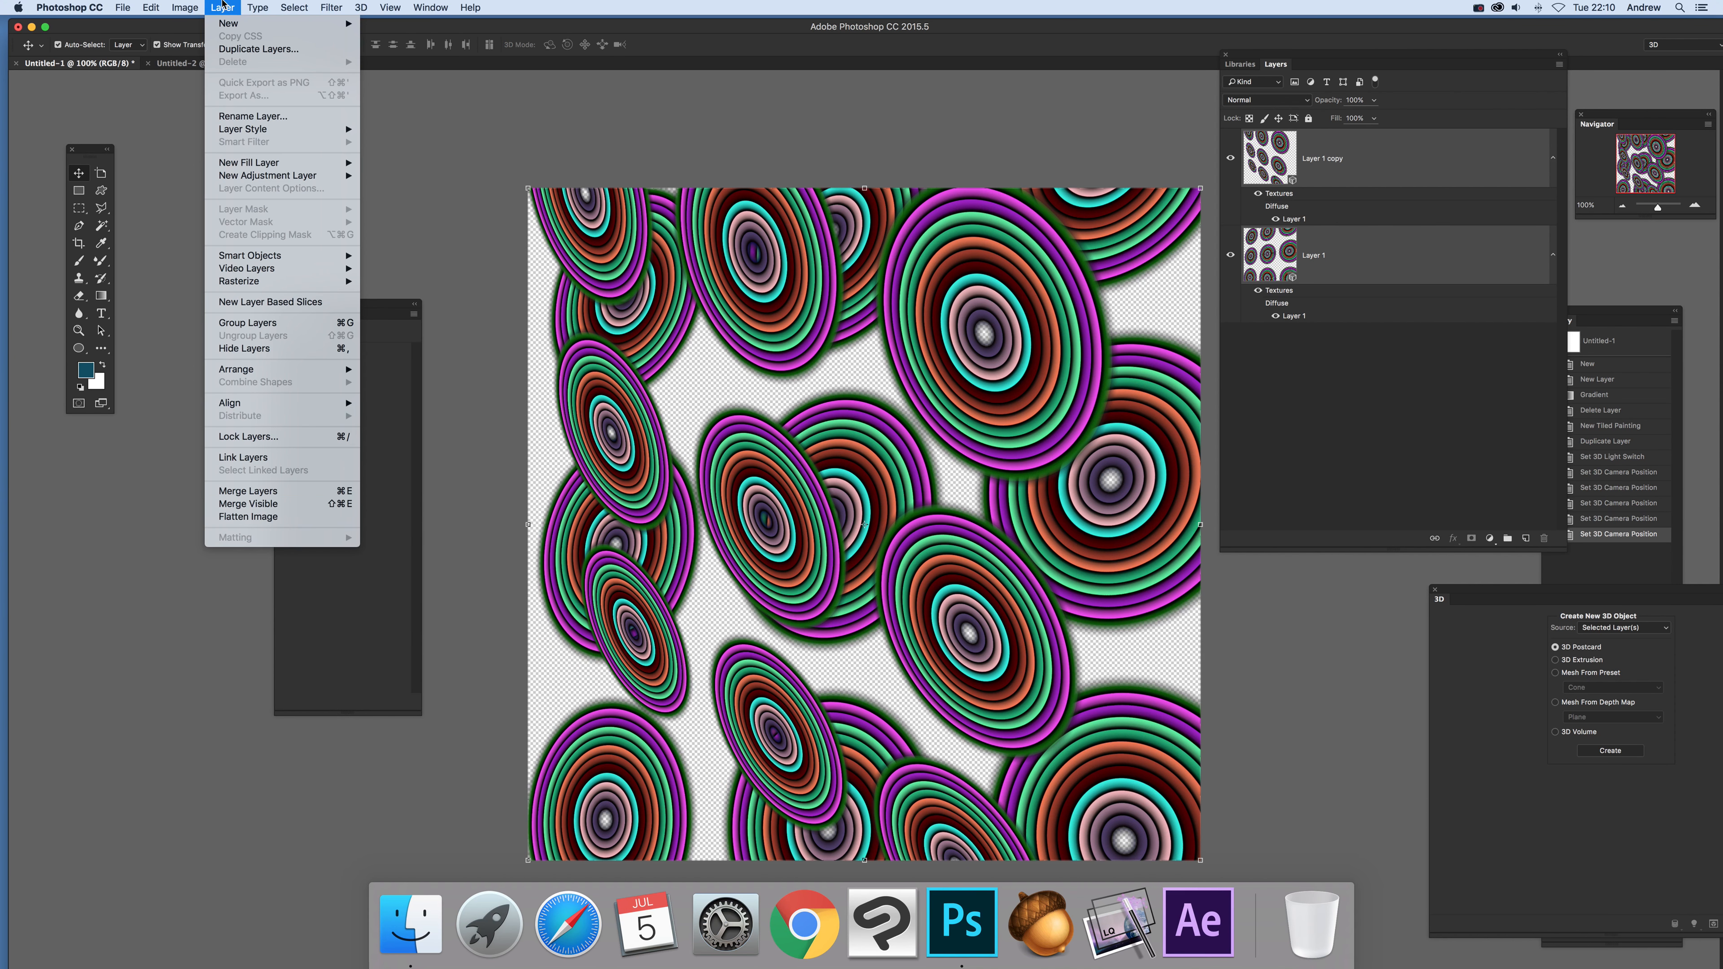
left_click(248, 491)
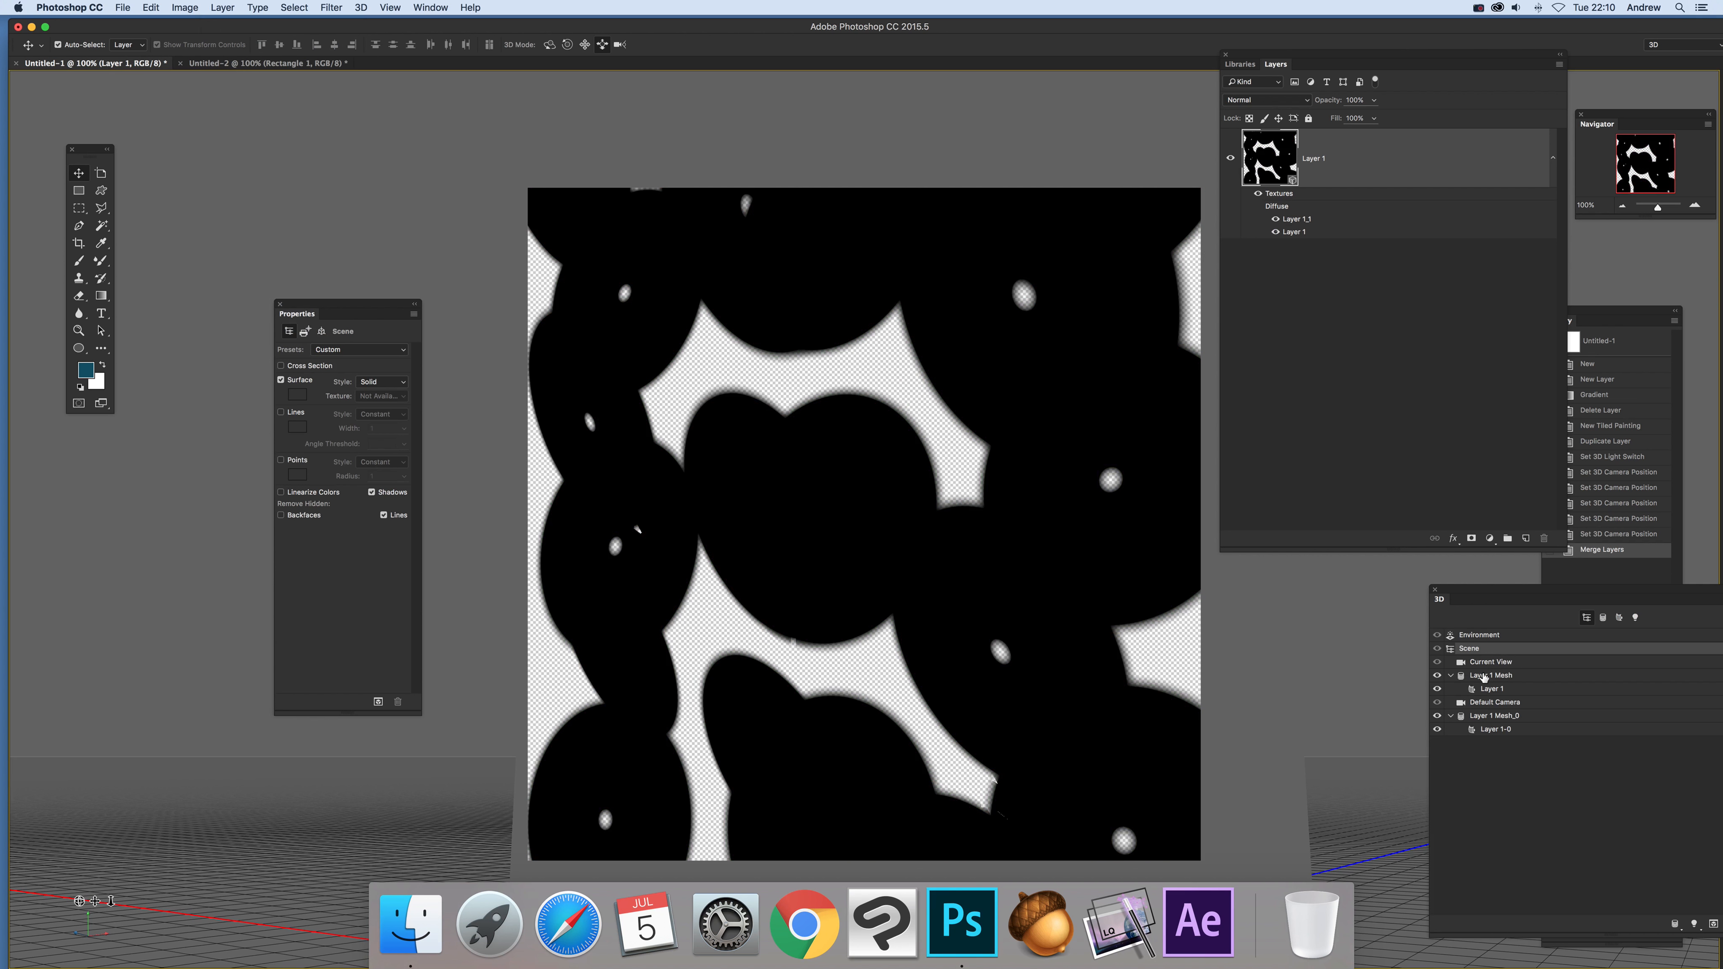
left_click(1480, 637)
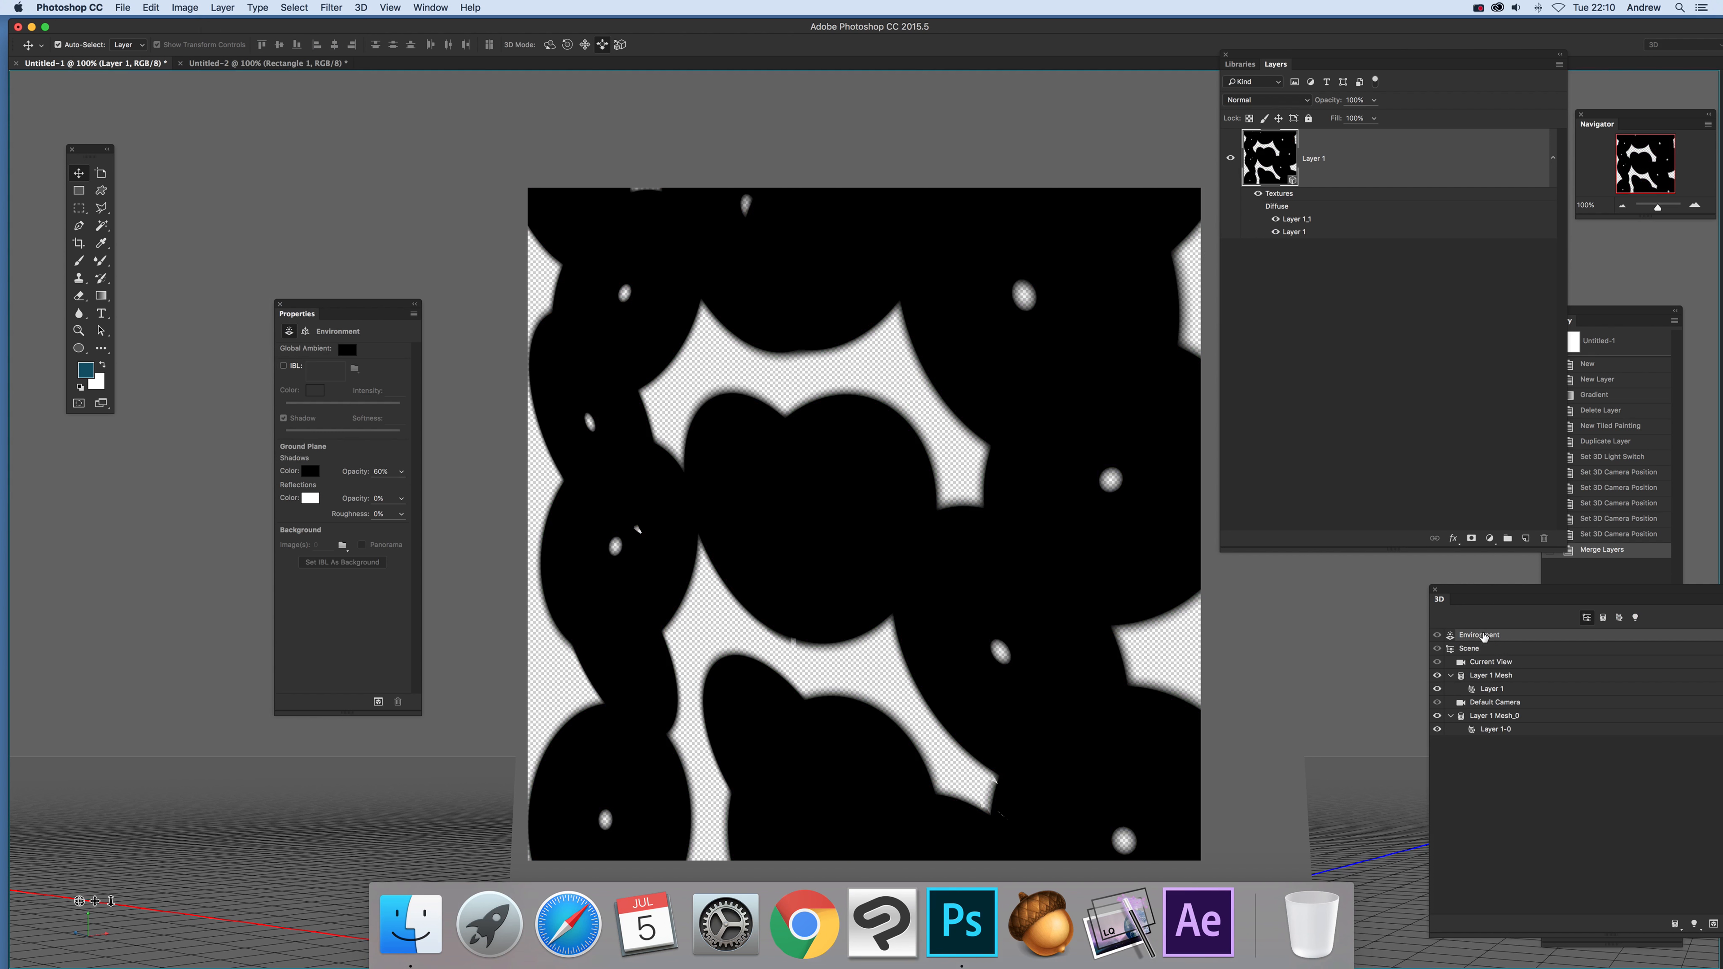
left_click(283, 365)
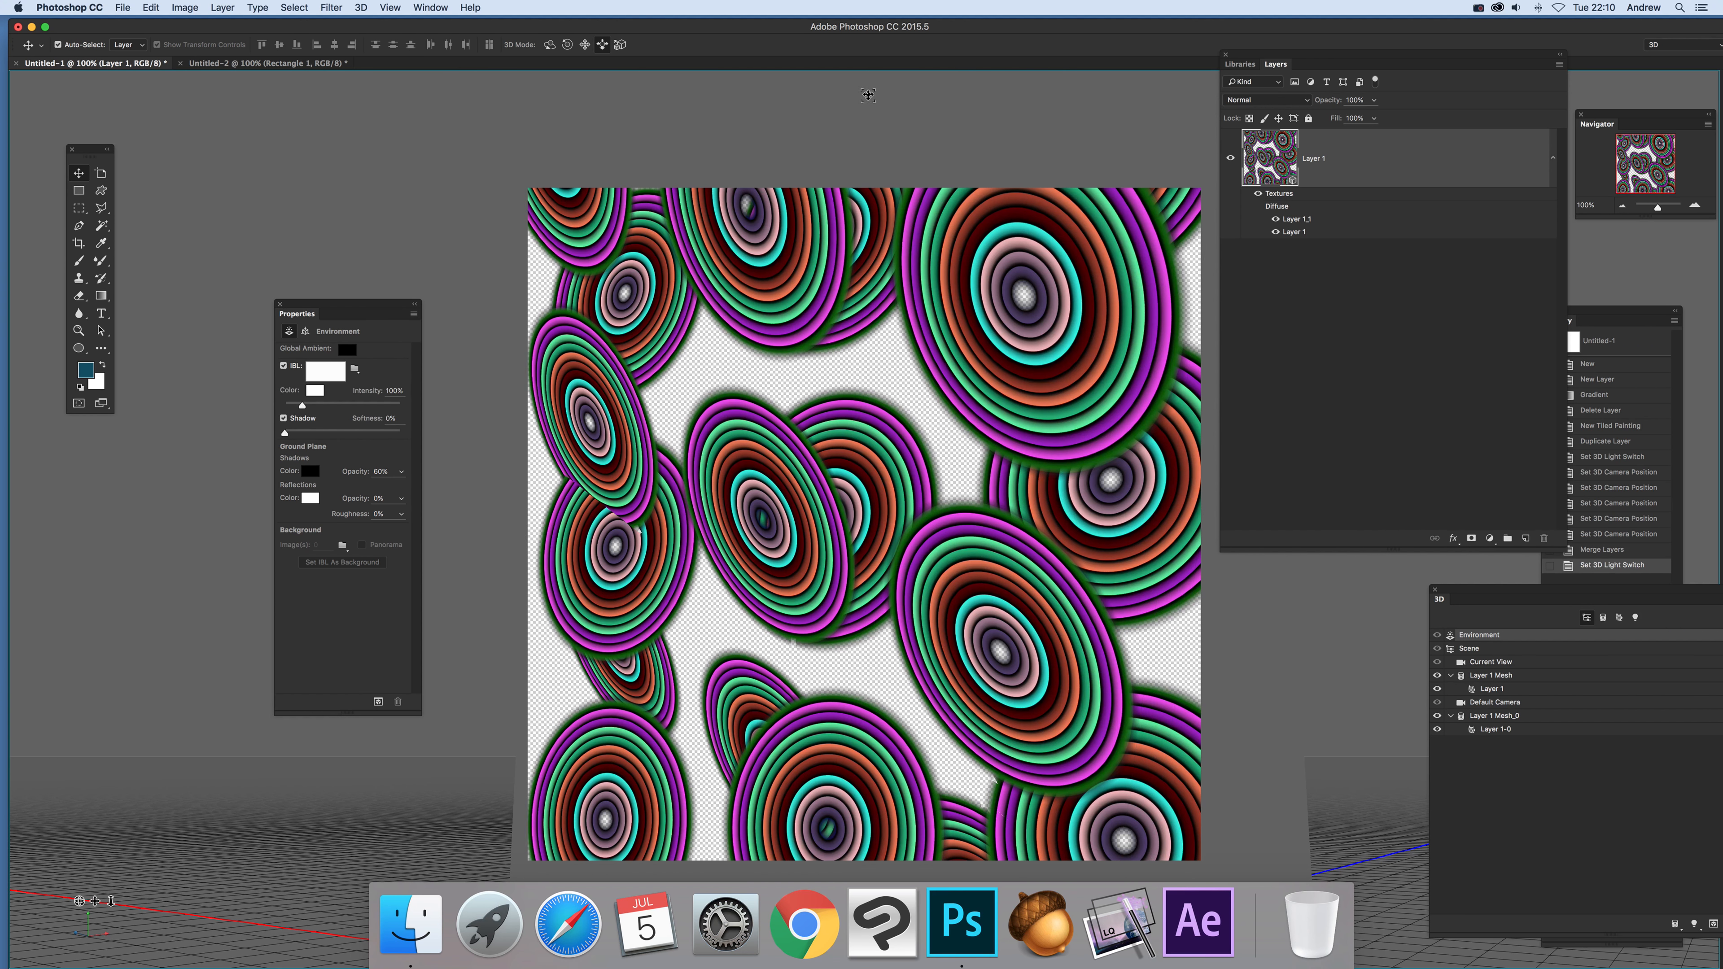
Orbit the merged 3D layer to try different angles of the overlapping circle patterns.
left_click(584, 47)
left_click(550, 45)
mouse_move(1026, 336)
left_mouse_down()
mouse_move(972, 339)
mouse_move(1202, 360)
mouse_move(1020, 311)
mouse_move(1052, 295)
mouse_move(1063, 353)
mouse_move(1035, 310)
left_mouse_up()
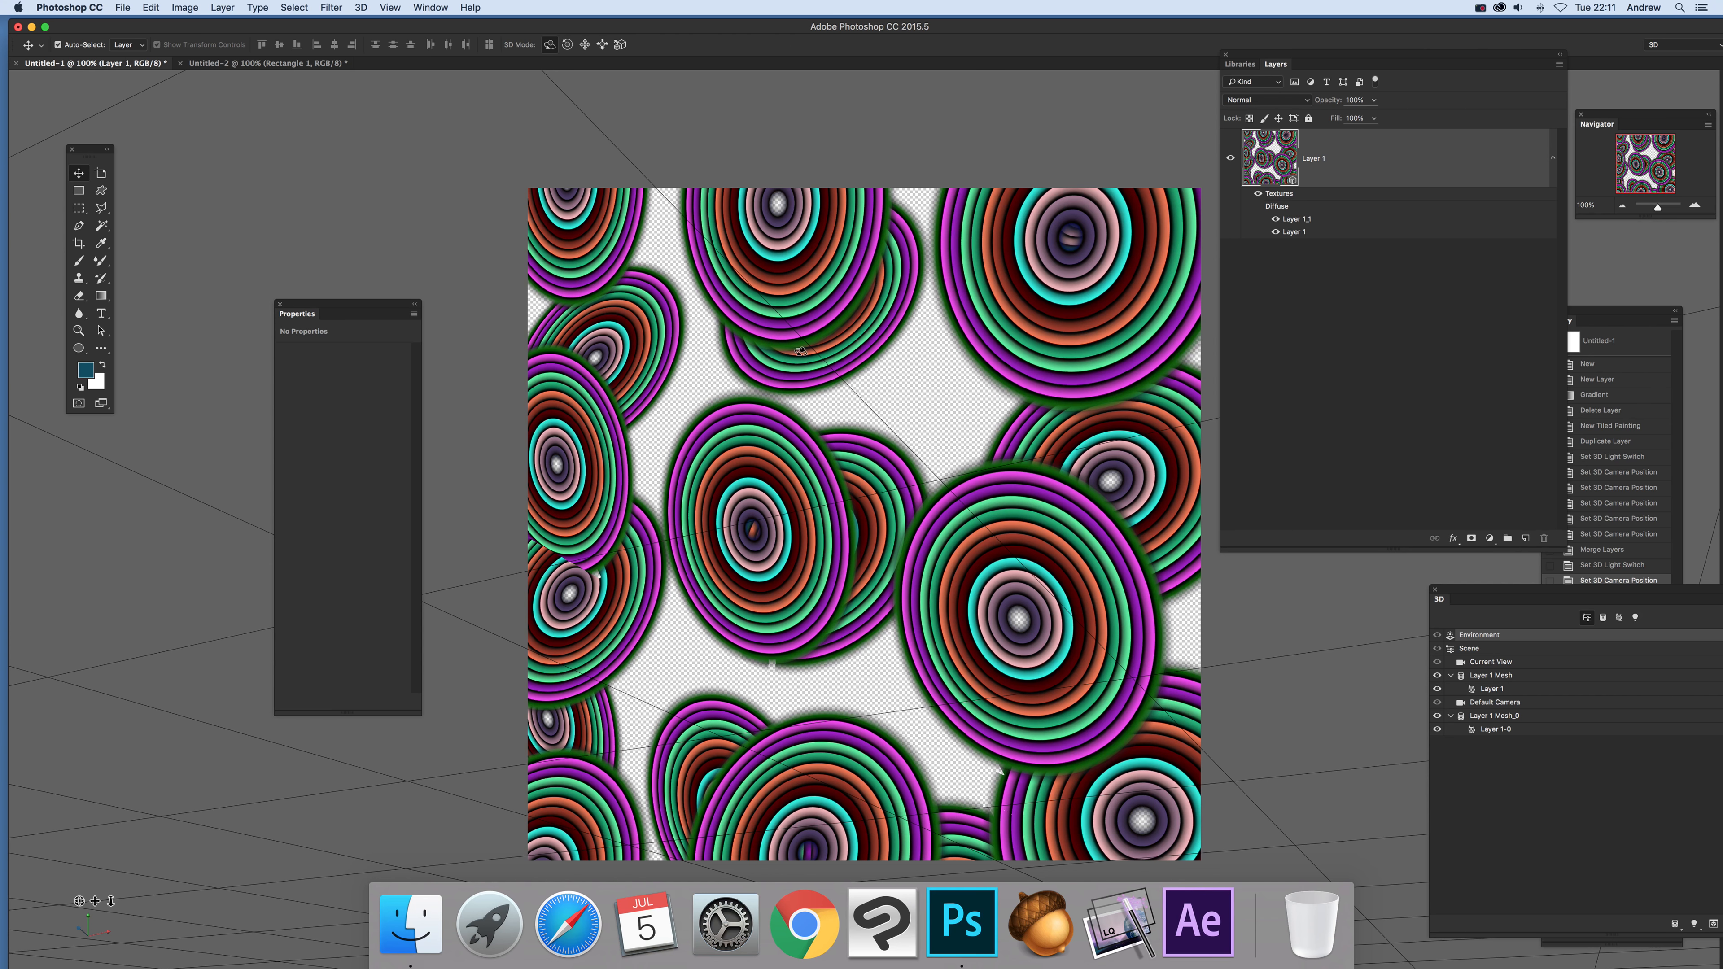
left_click_drag(826, 339, 914, 276)
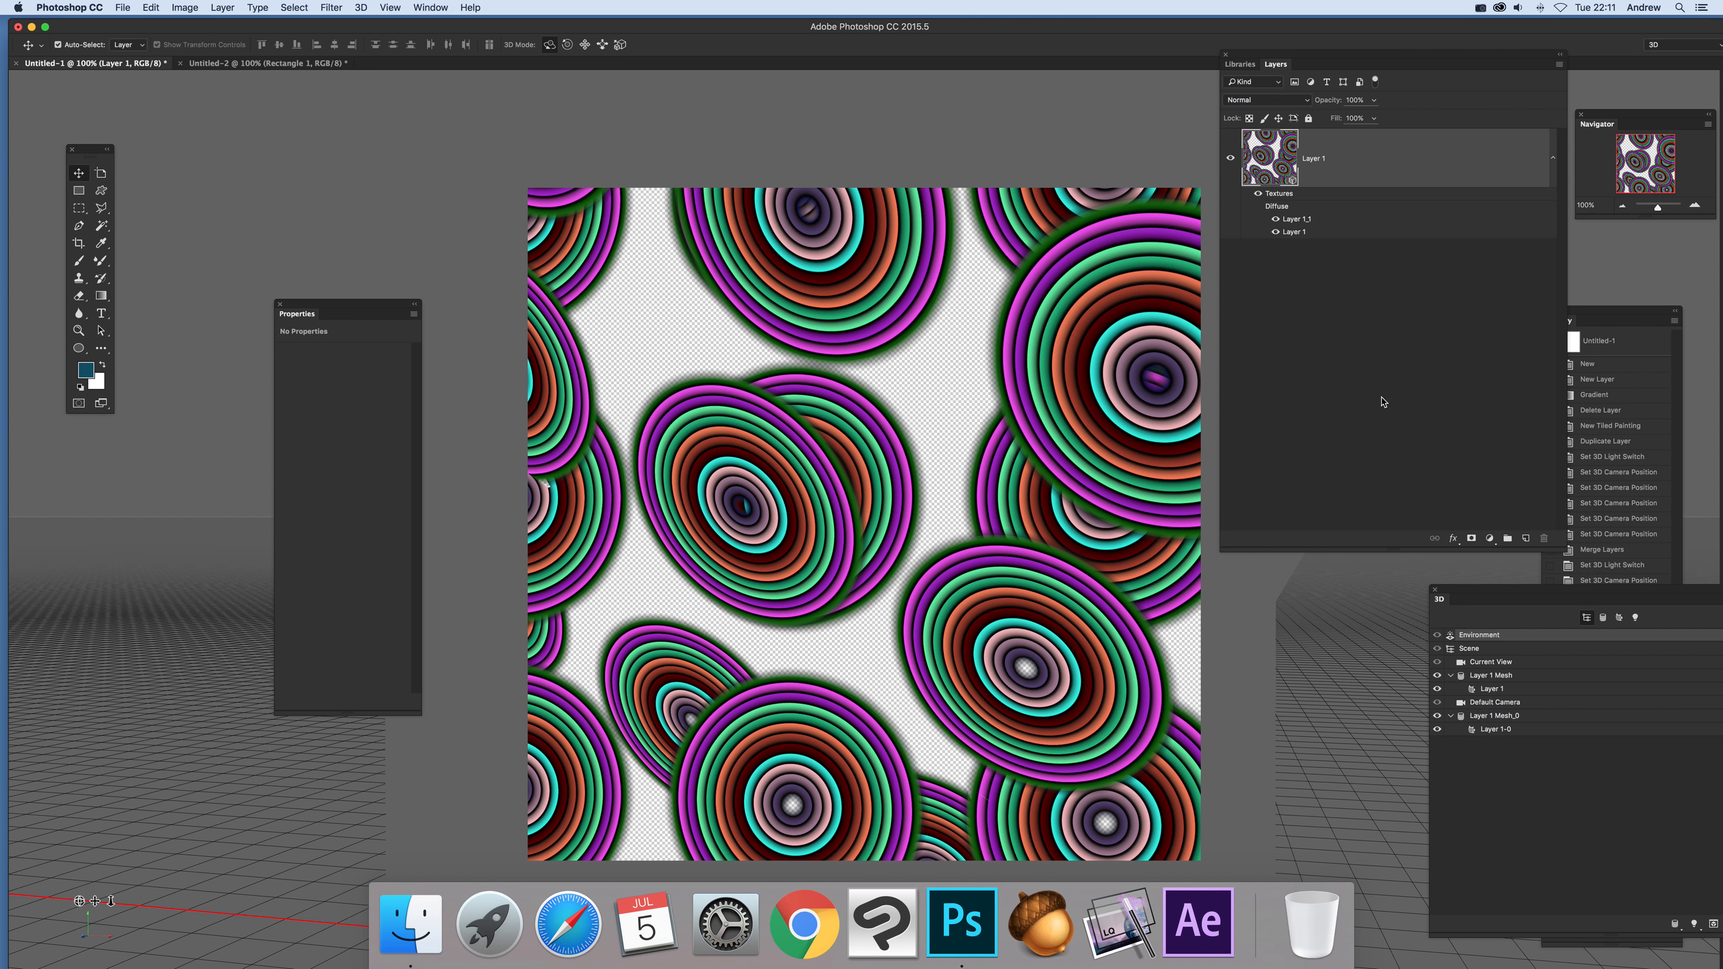
Revert the document history to the camera position state just before the layers were merged.
left_click(1598, 319)
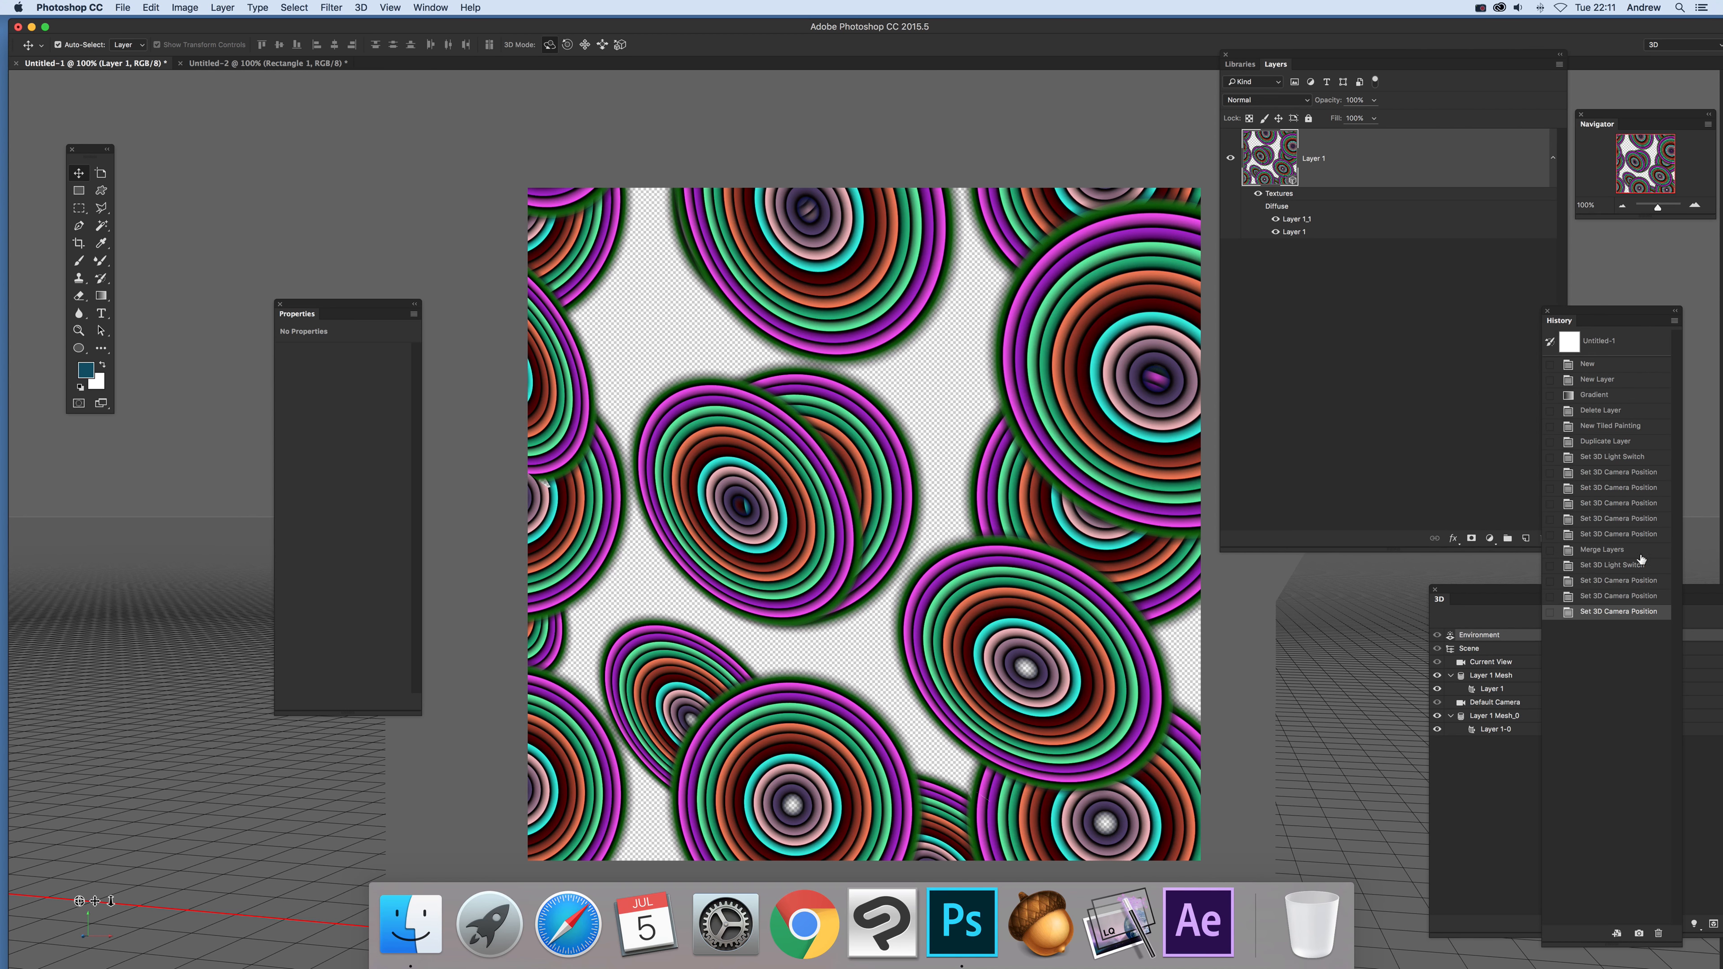
left_click(1615, 535)
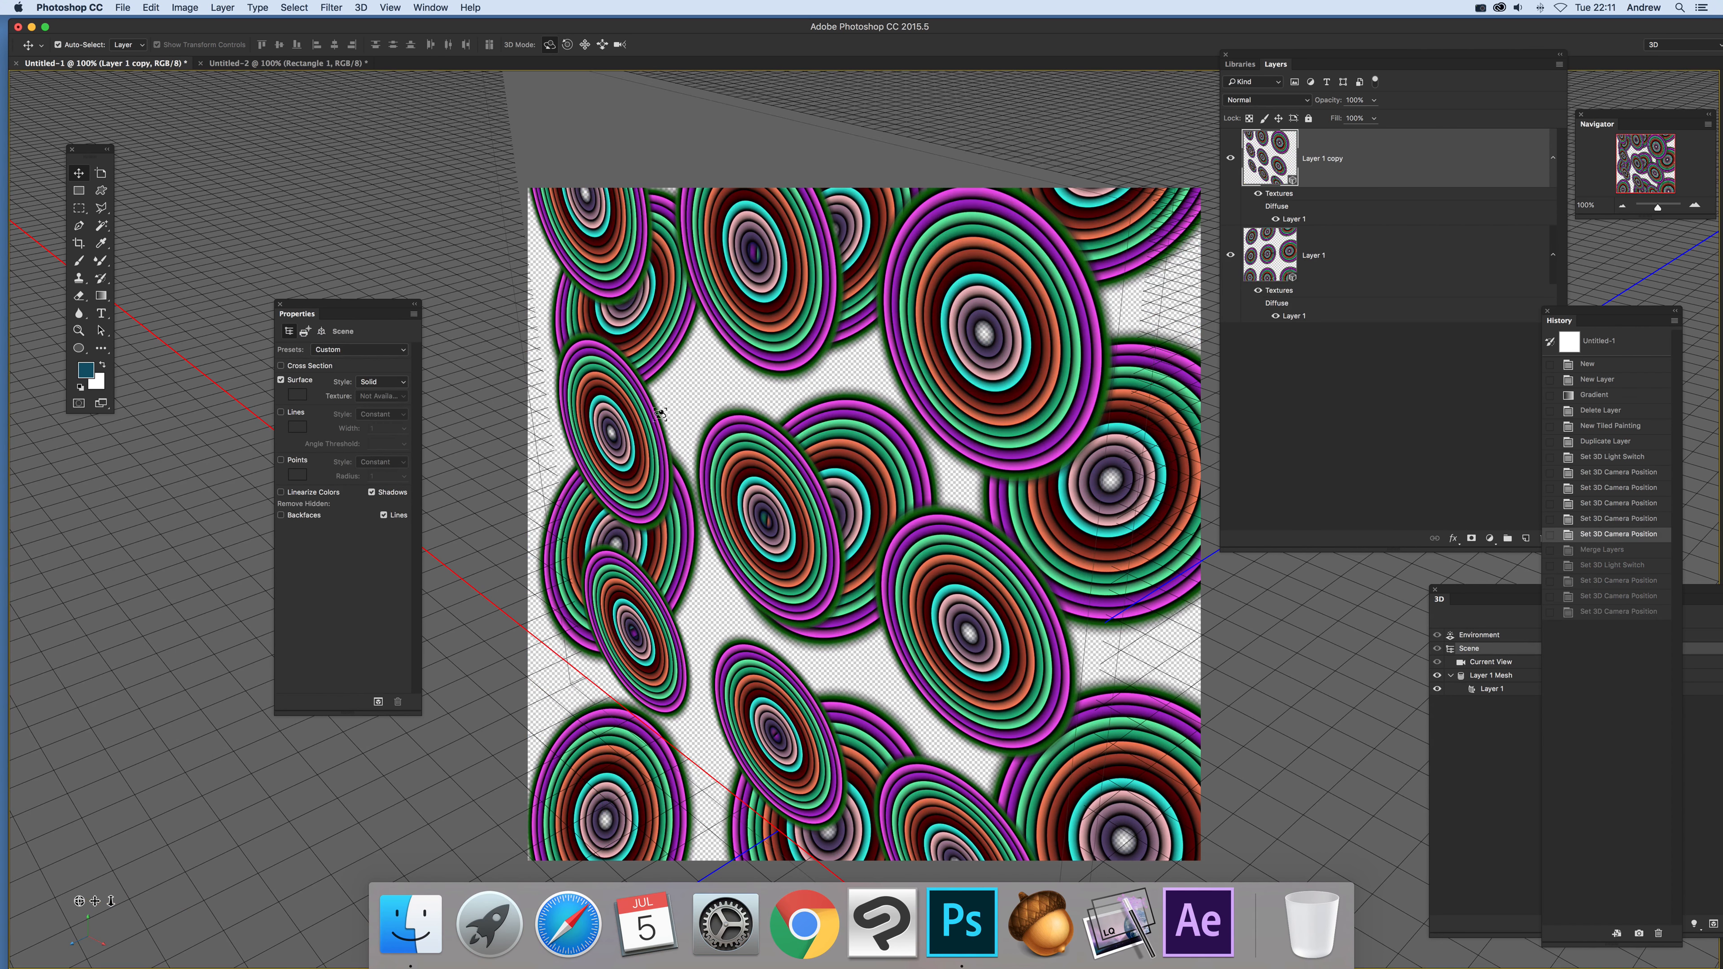
Compare the Lighten, Overlay and Difference blend modes on Layer 1 copy and settle on Lighten.
left_click(1340, 164)
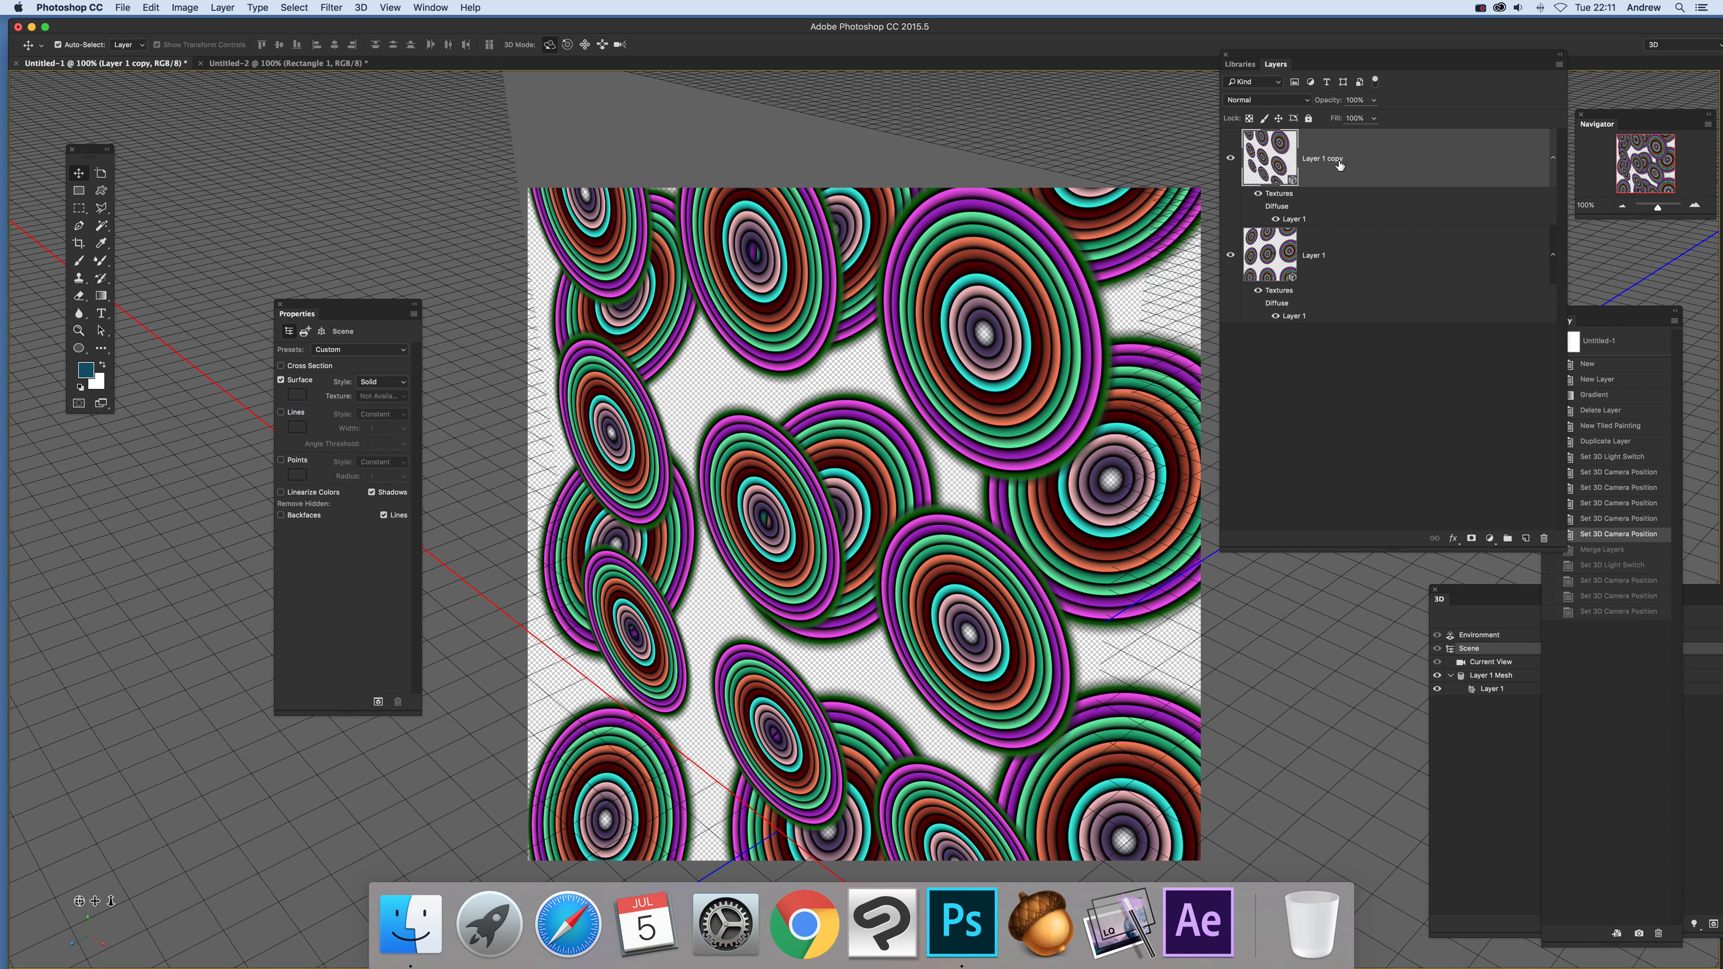
left_click(1239, 100)
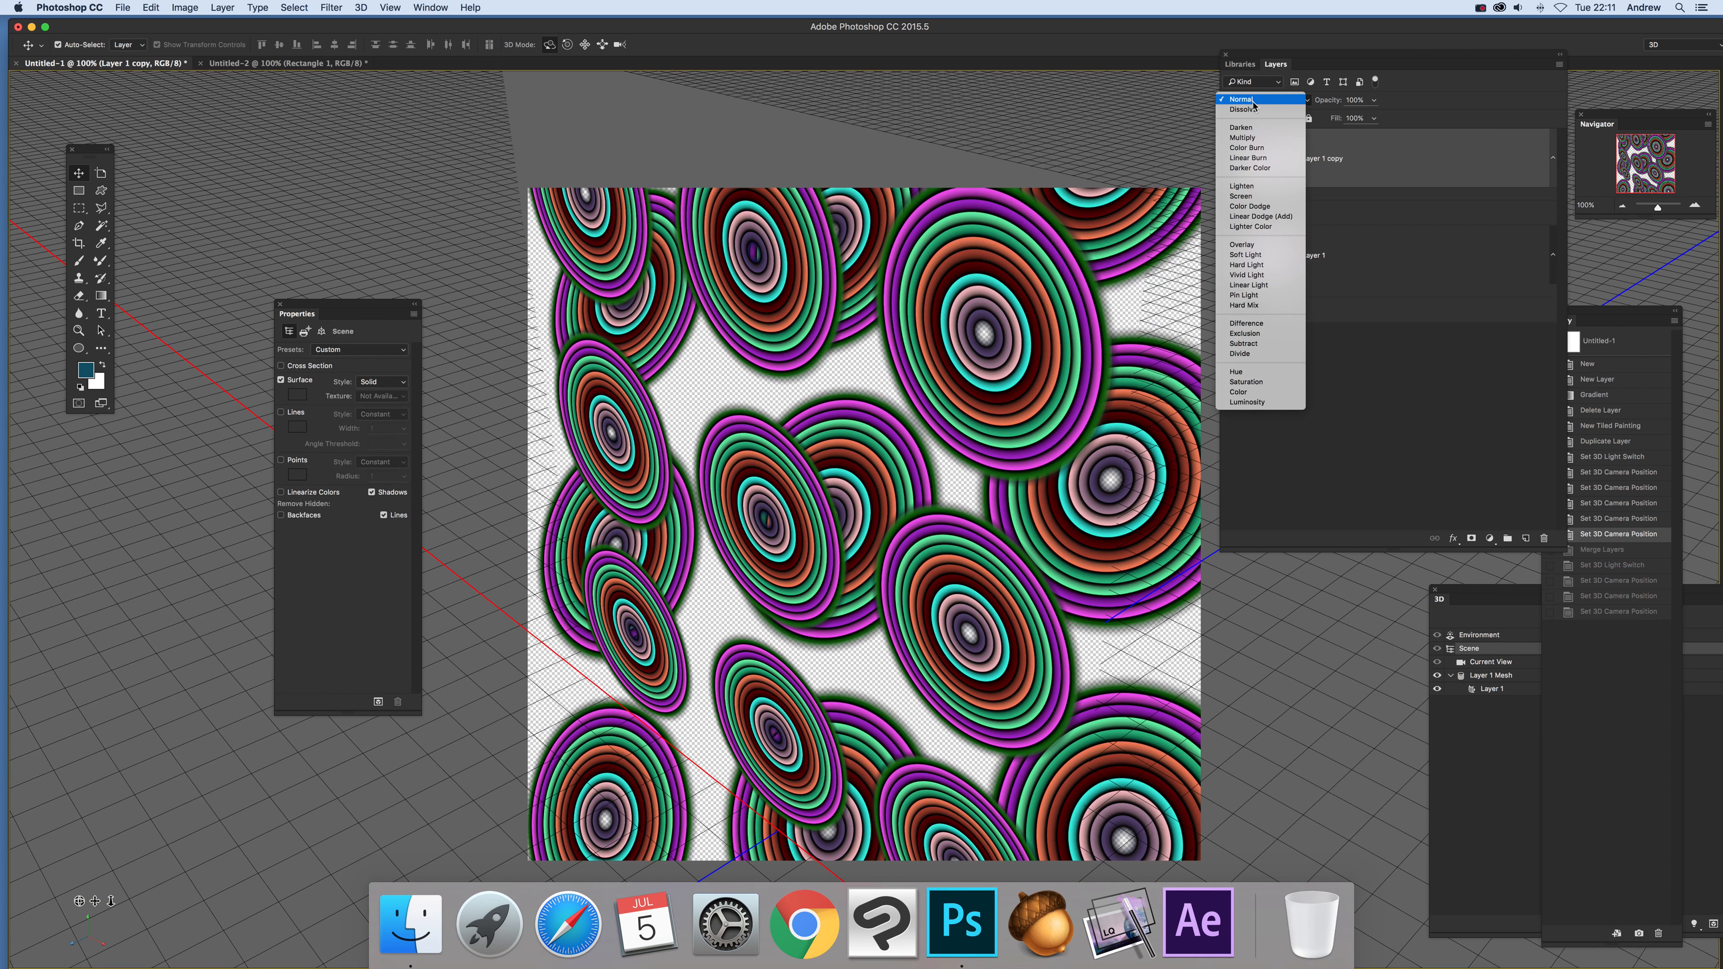
left_click(1242, 186)
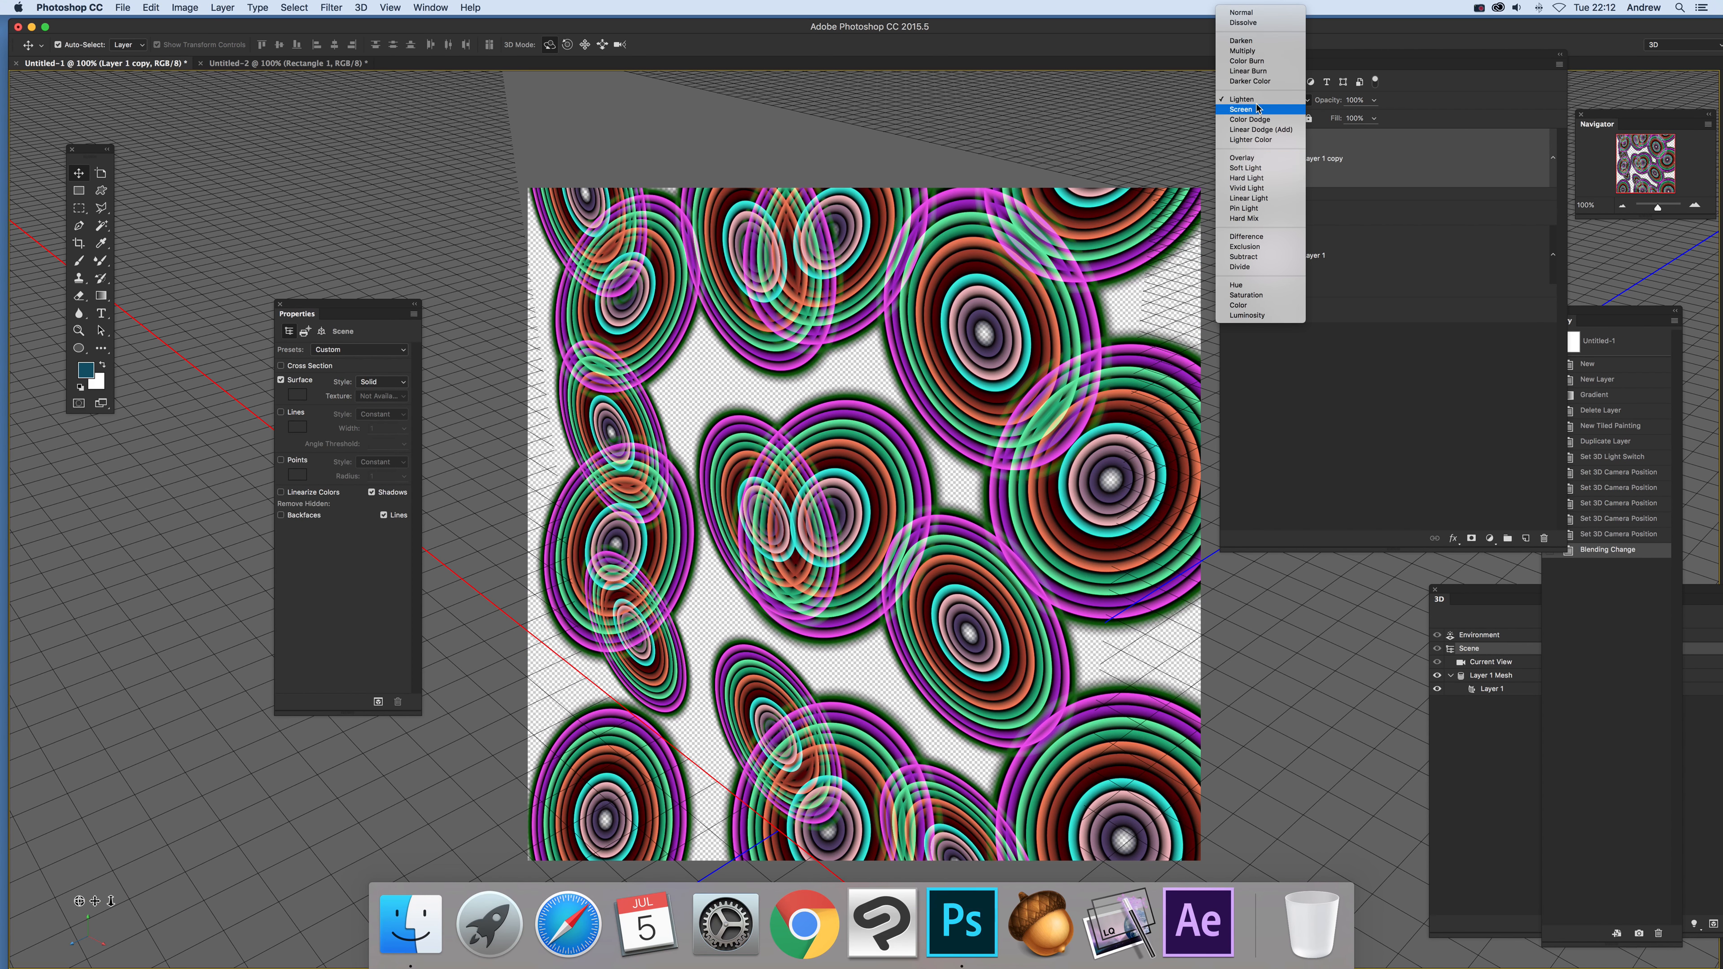
left_click(1248, 158)
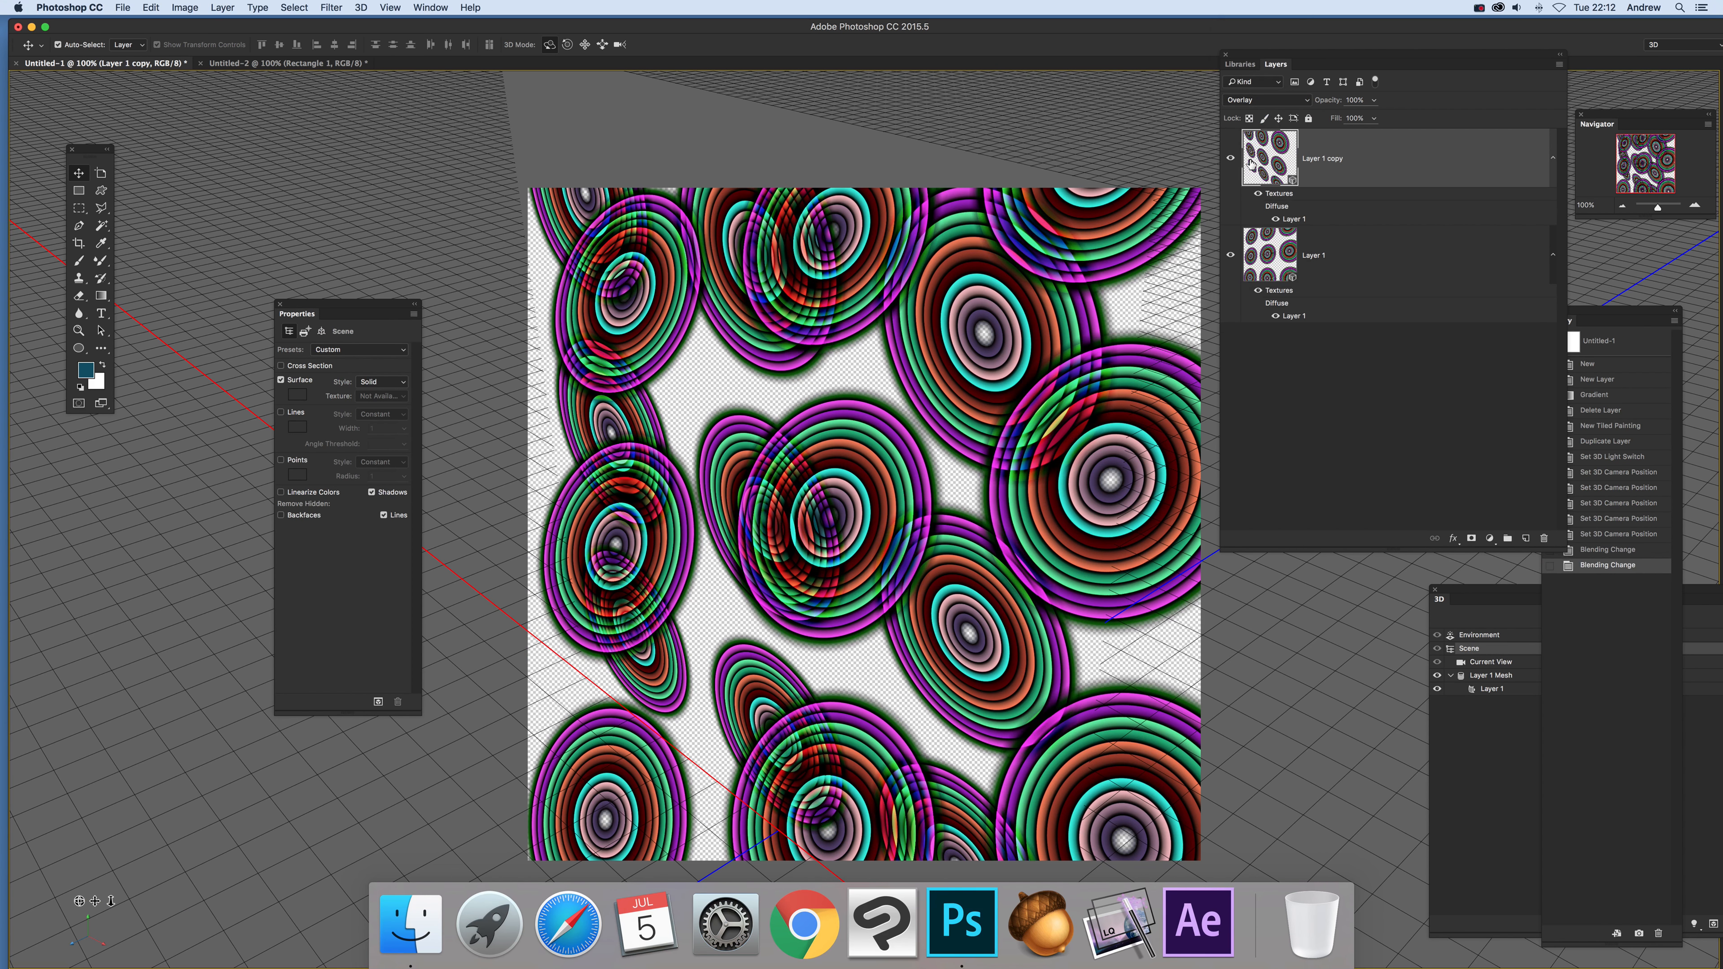
left_click(1258, 110)
left_click(1251, 182)
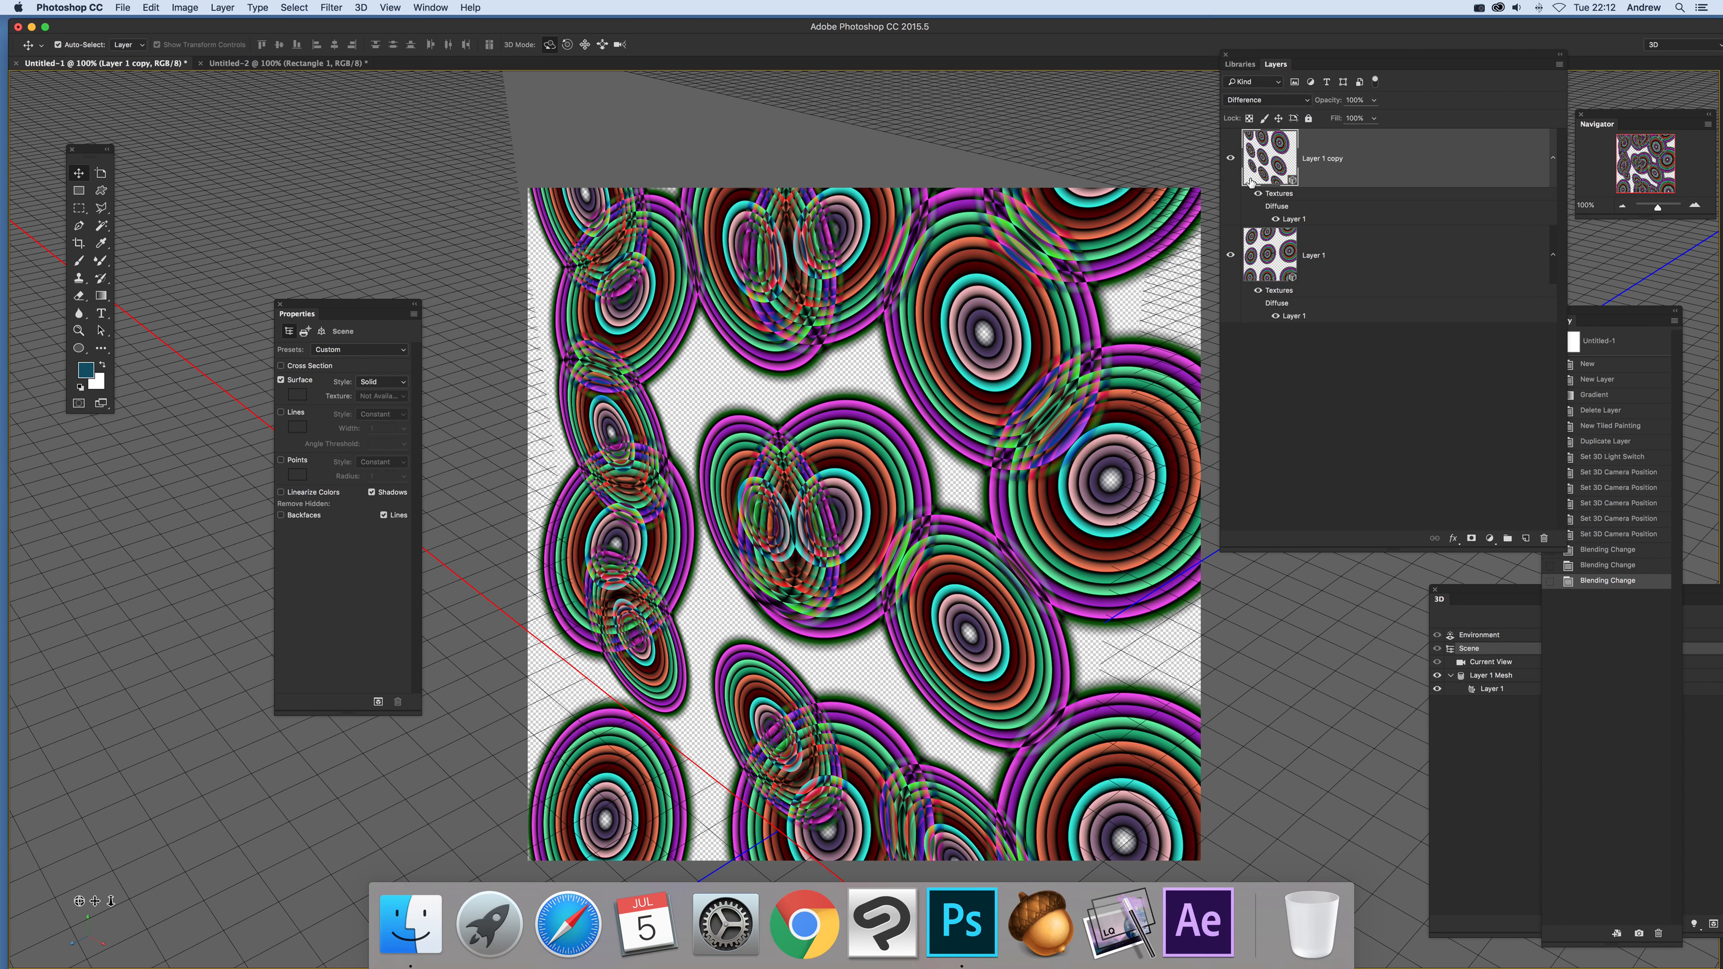
left_click(1248, 102)
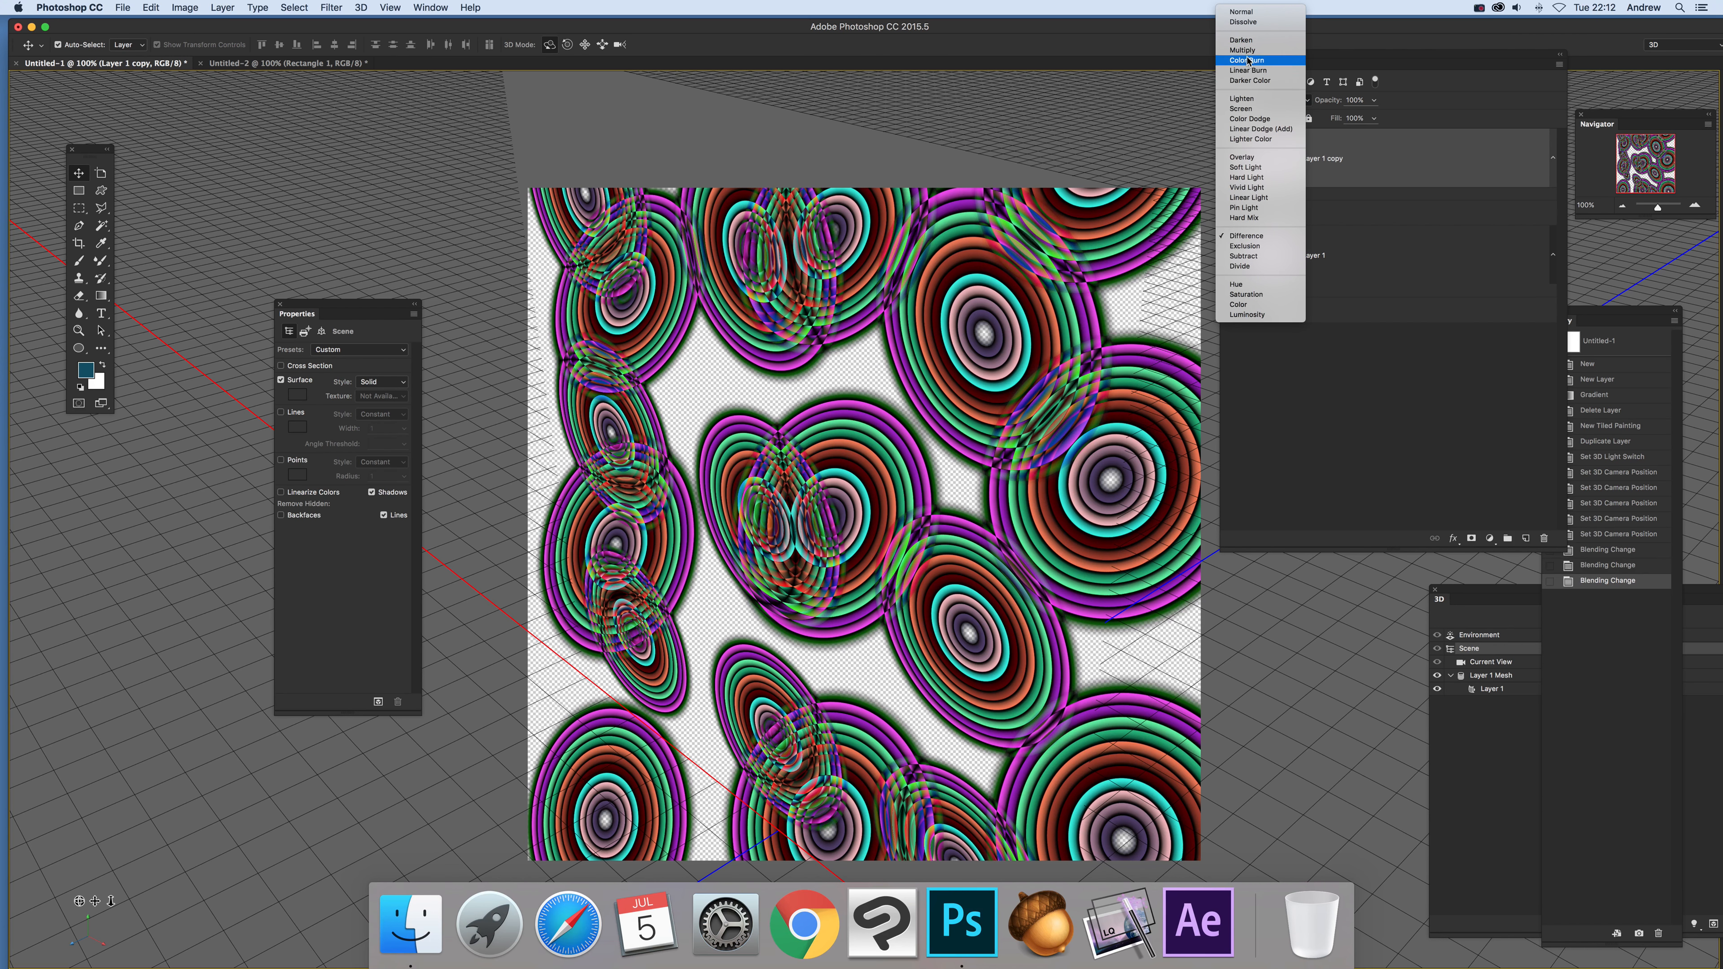
left_click(1243, 99)
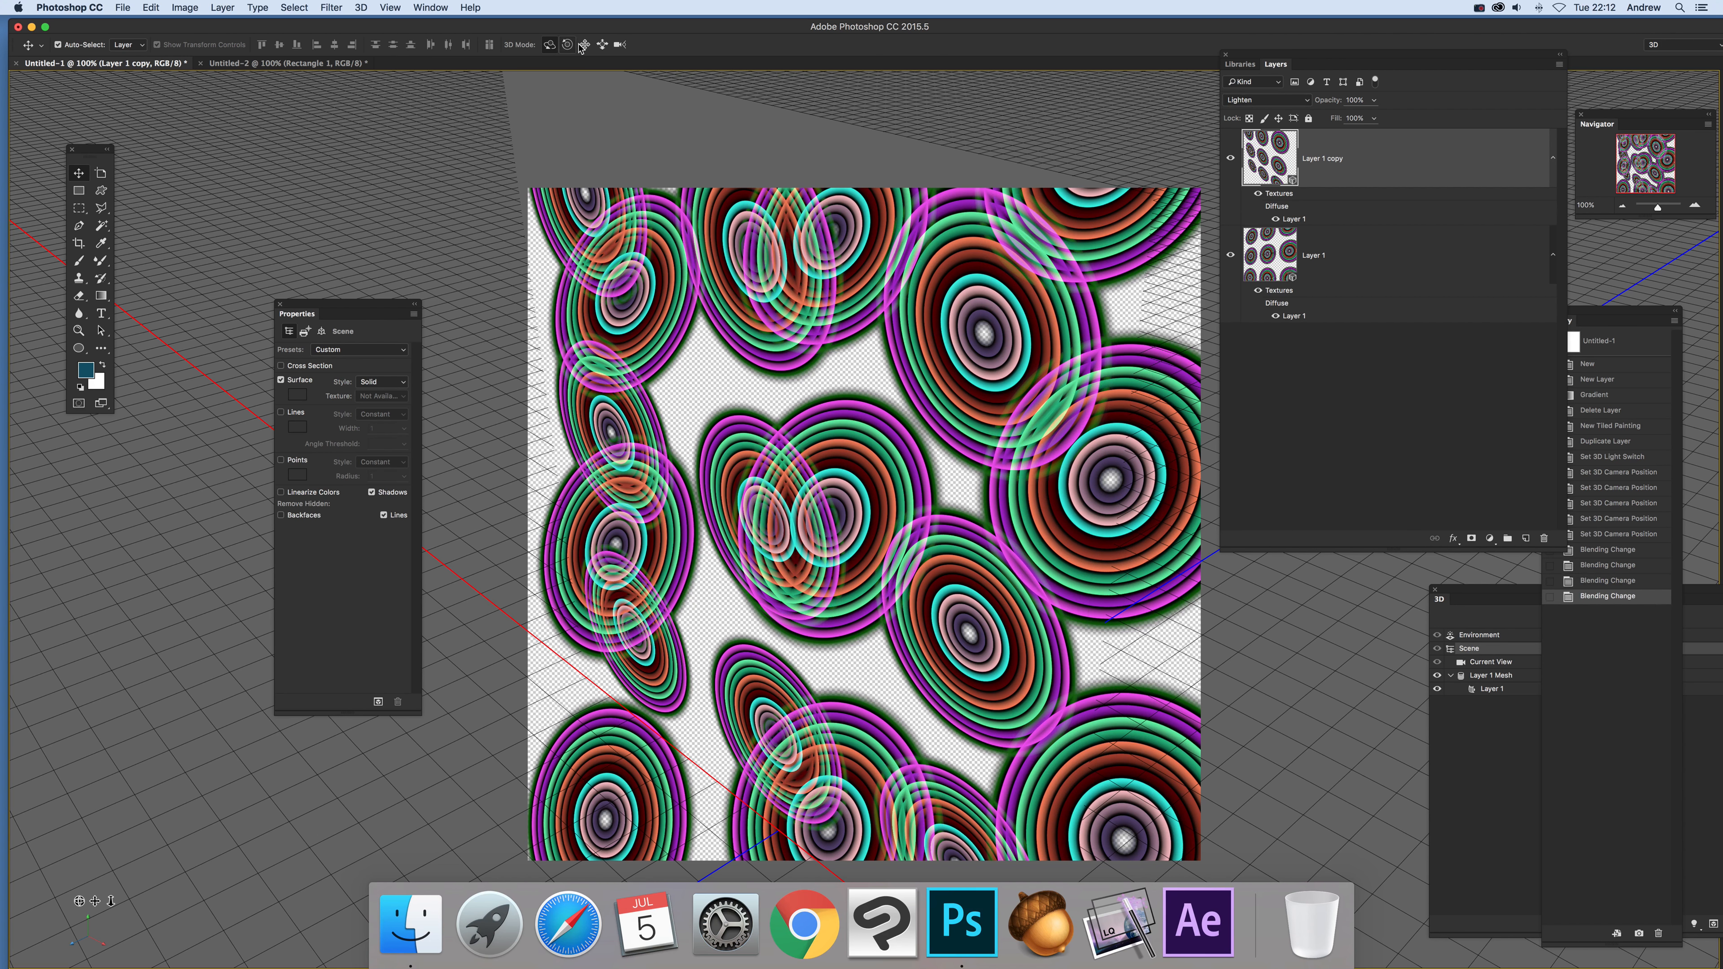
Slide the Layer 1 copy pattern much closer to the 3D camera and turn on IBL in its environment.
left_click(602, 44)
left_click_drag(963, 388, 966, 706)
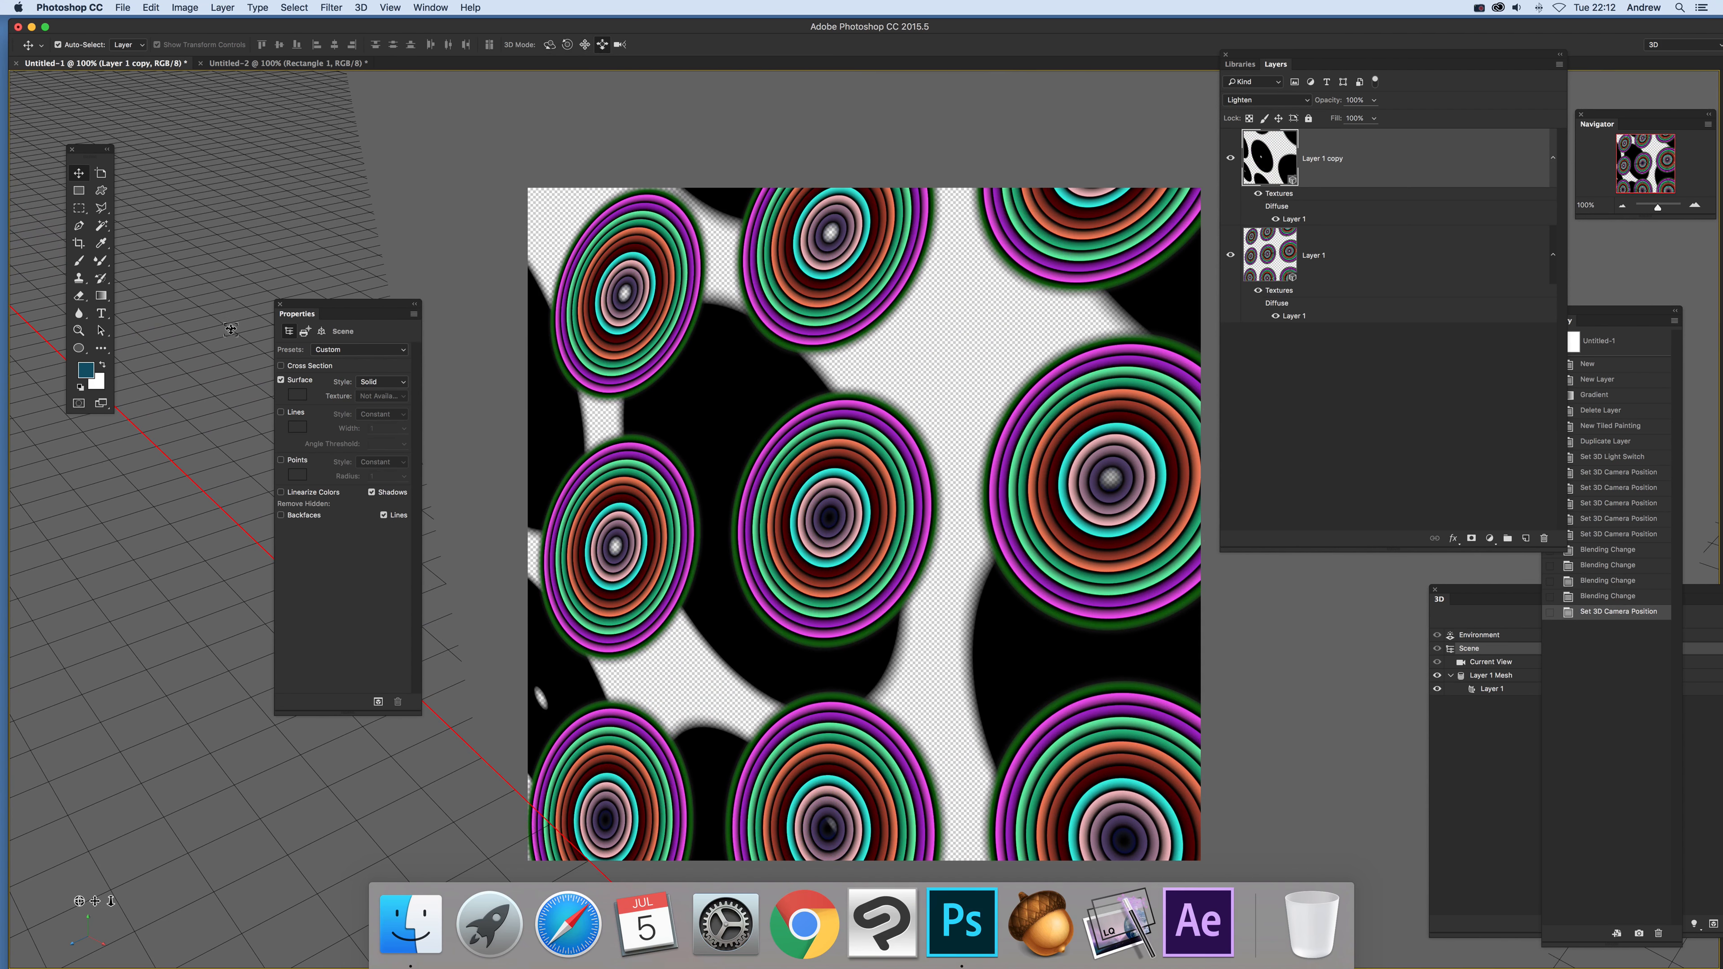
left_click(1498, 636)
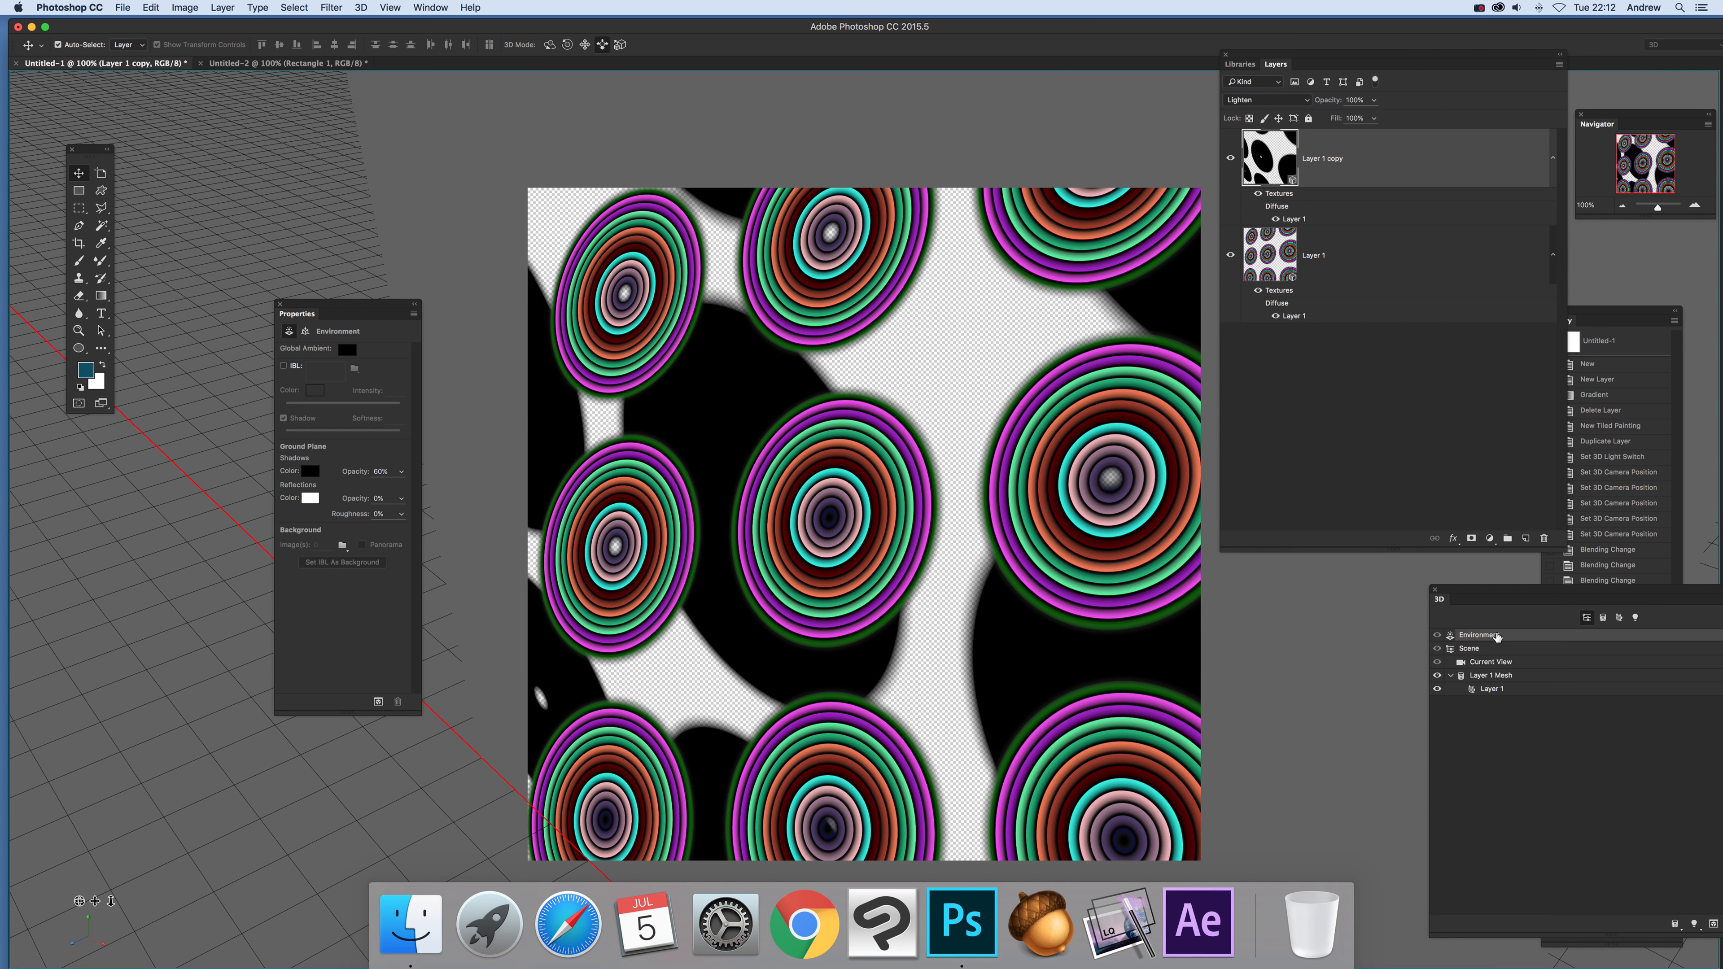
left_click(284, 367)
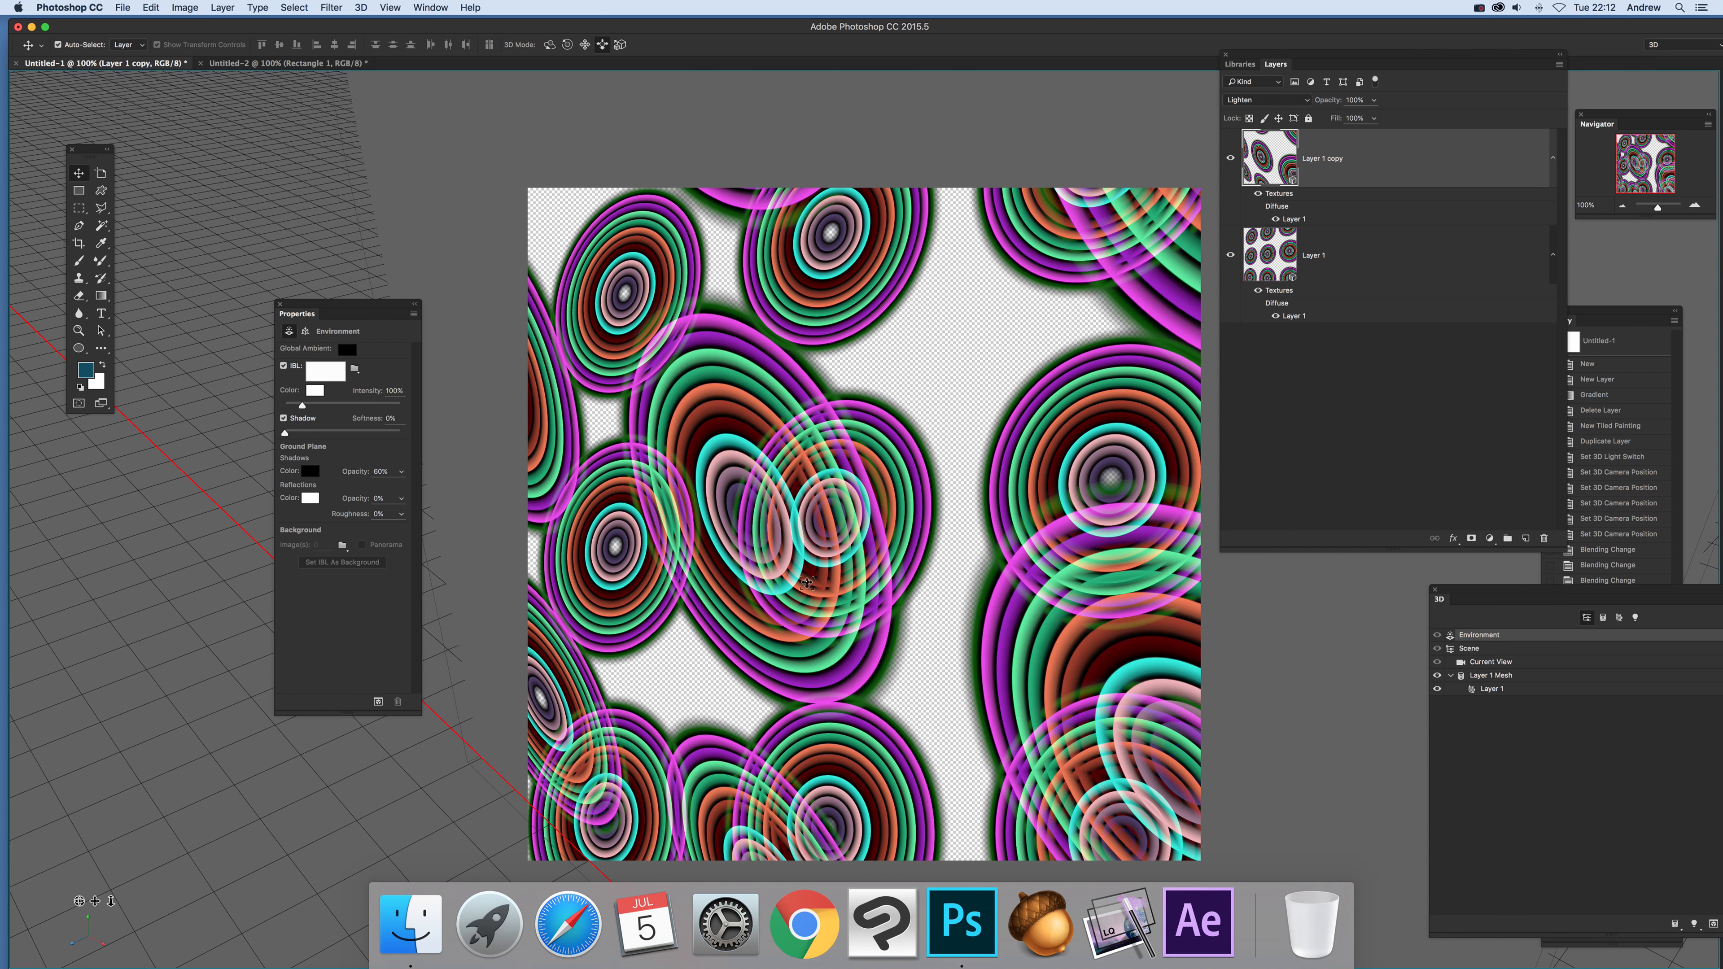
Merge Layer 1 copy with Layer 1 into a single 3D layer.
left_click(1336, 254, "shift")
left_click(222, 7)
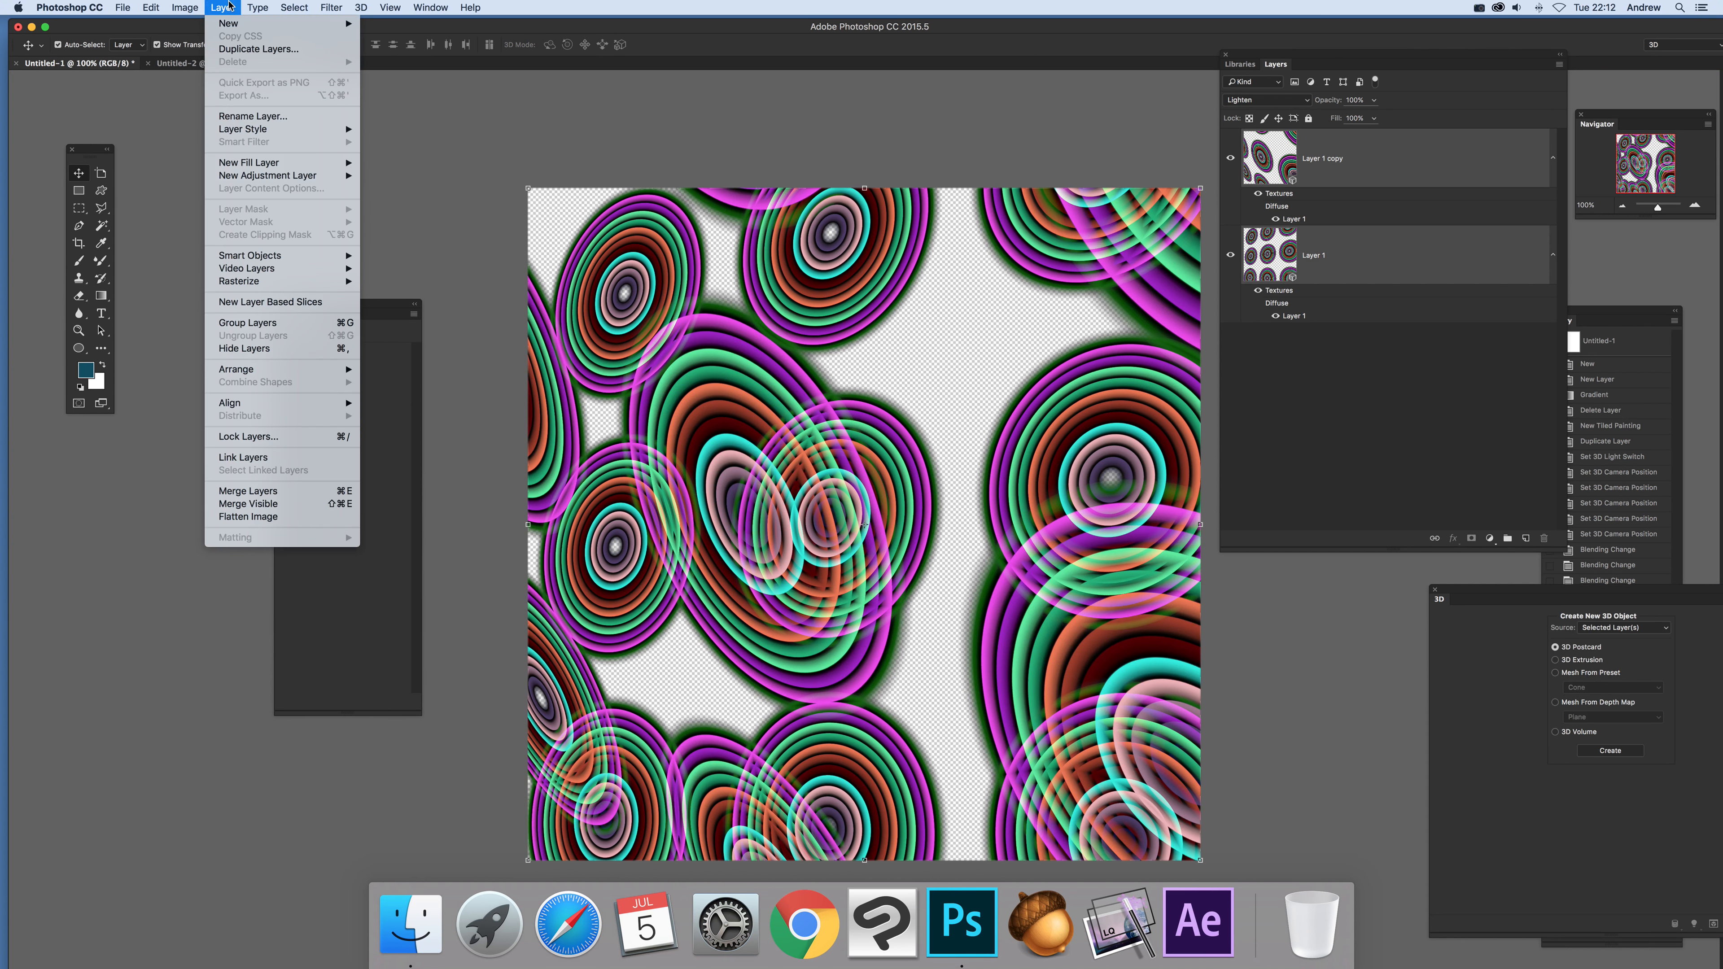
left_click(248, 491)
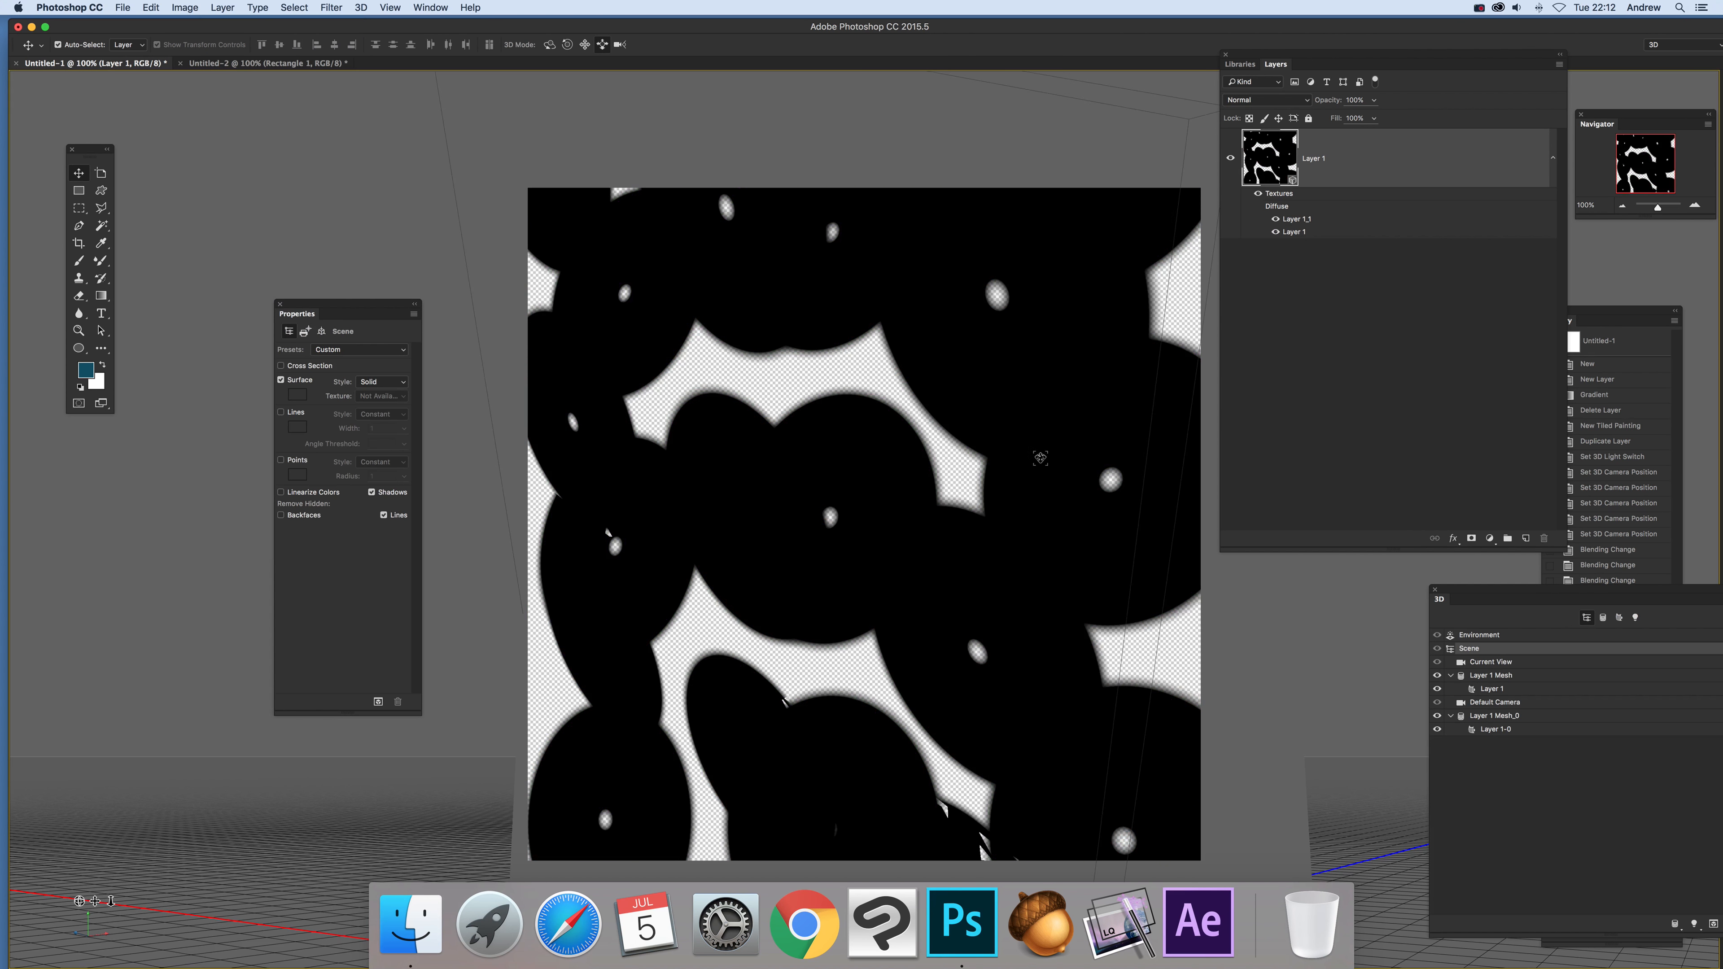
Turn on IBL in the merged Layer 1's 3D environment.
left_click(1456, 631)
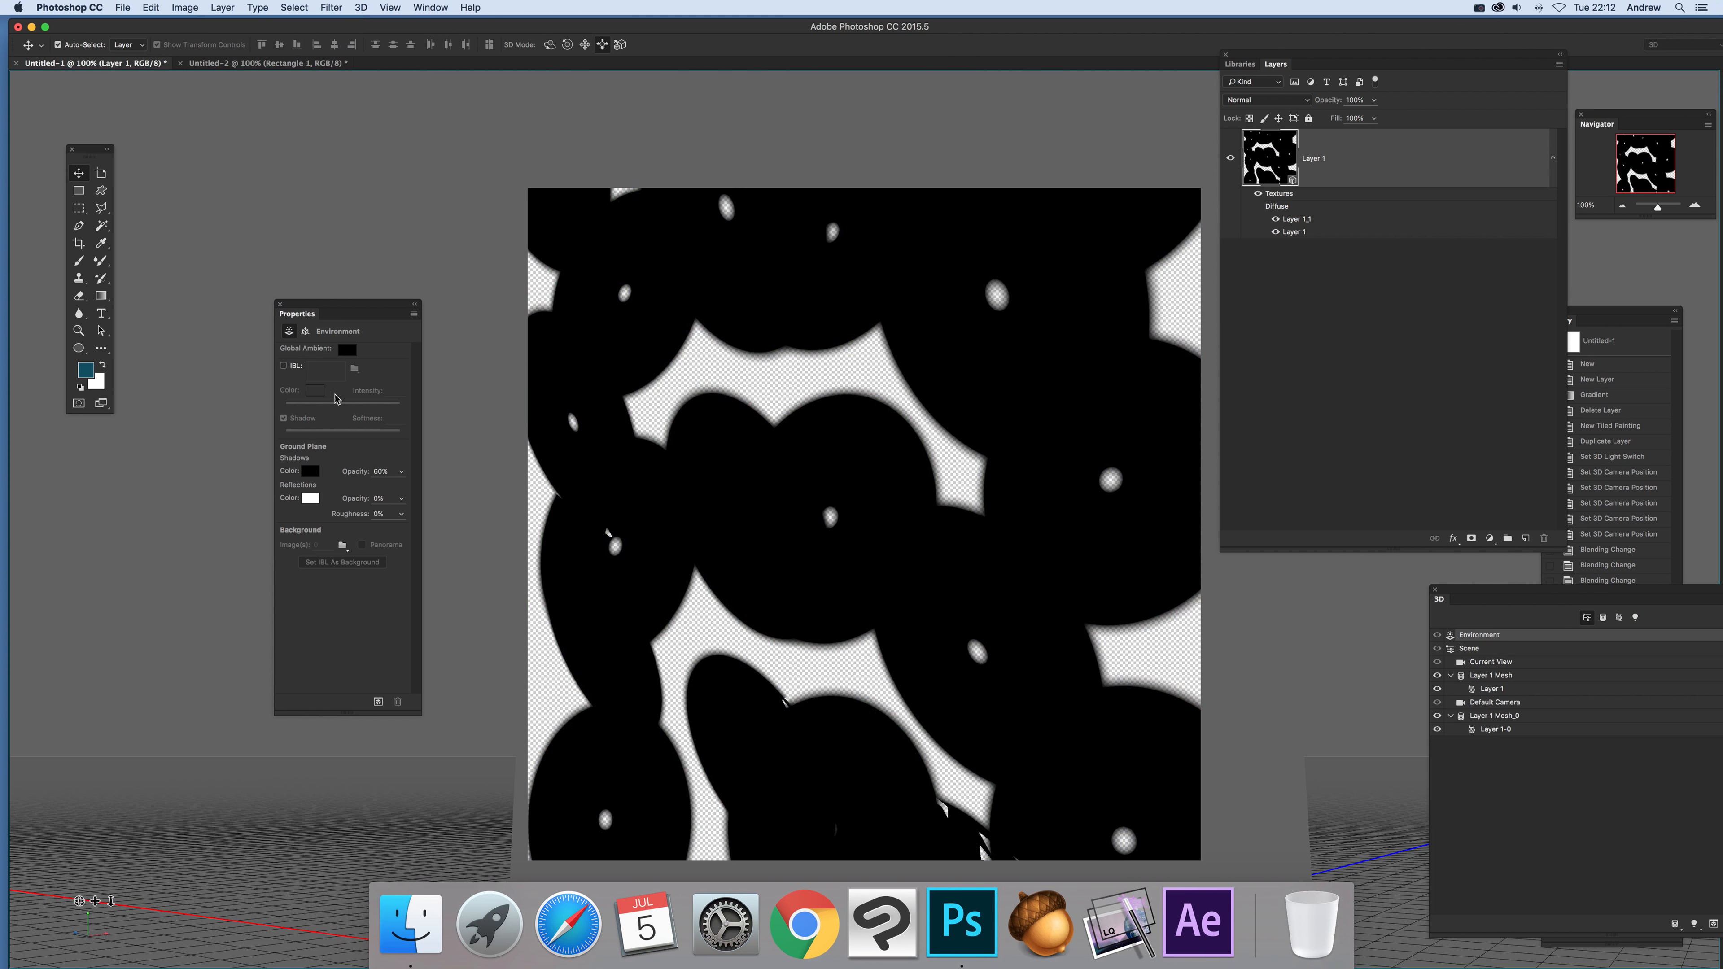
left_click(284, 367)
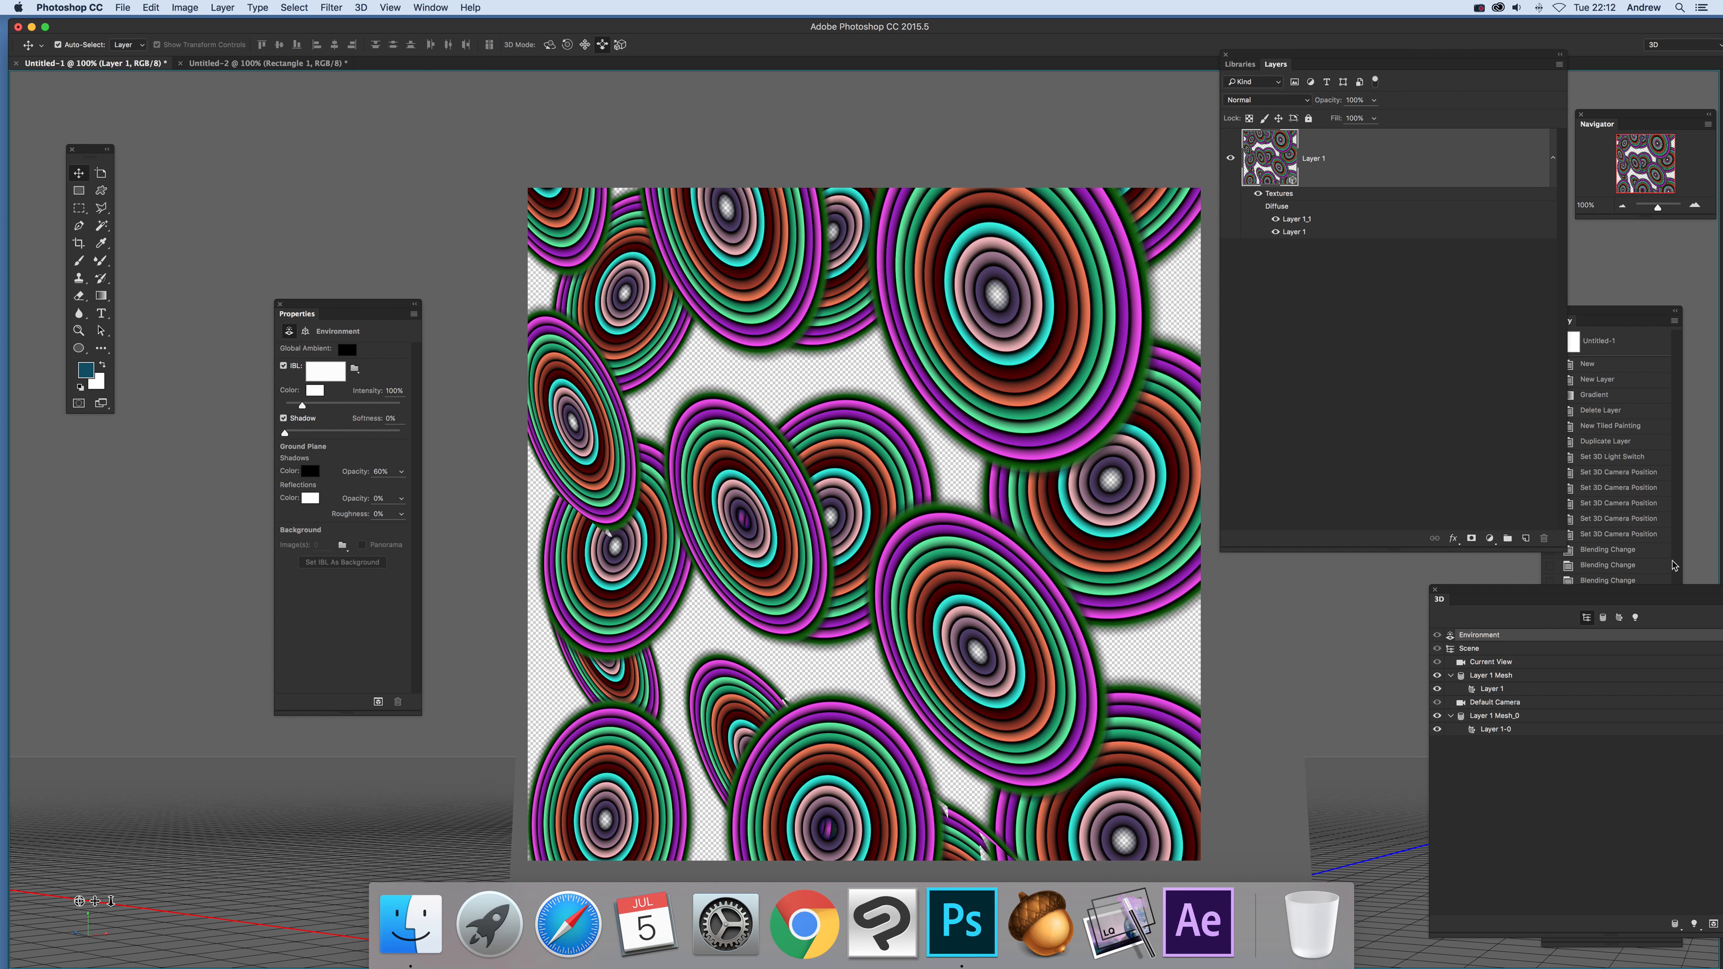
Revert the document history to the 3D light switch state just before the layer merge and flatten the image.
left_click(1614, 320)
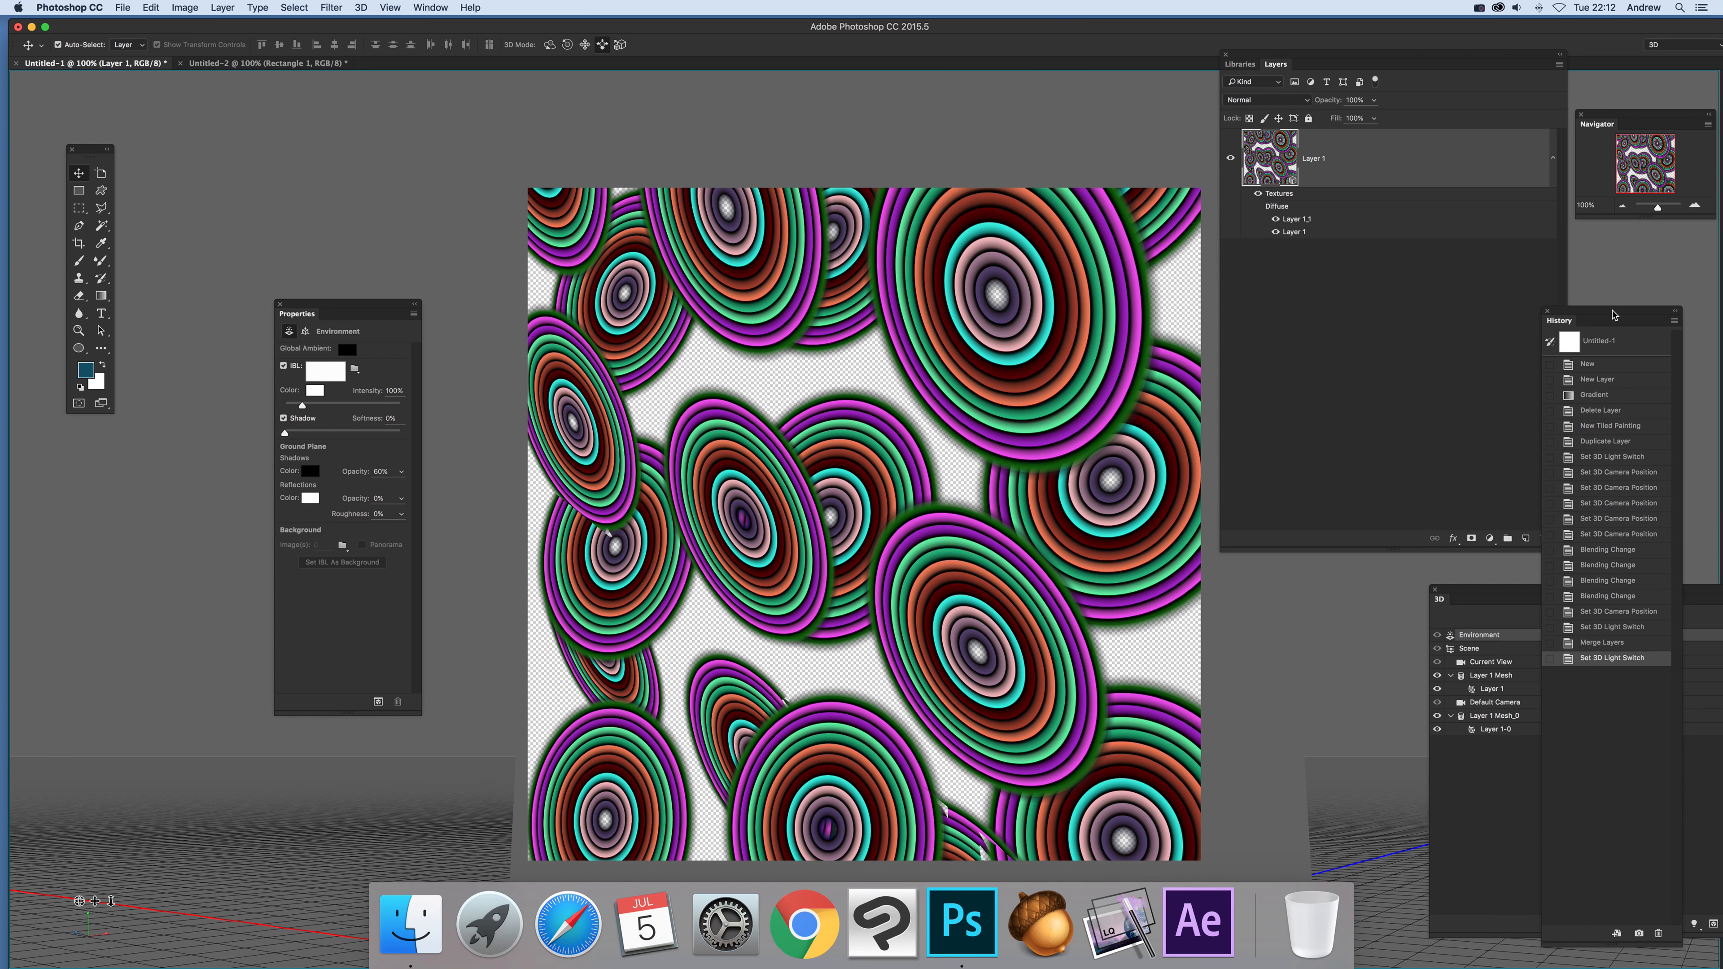
left_click(1609, 628)
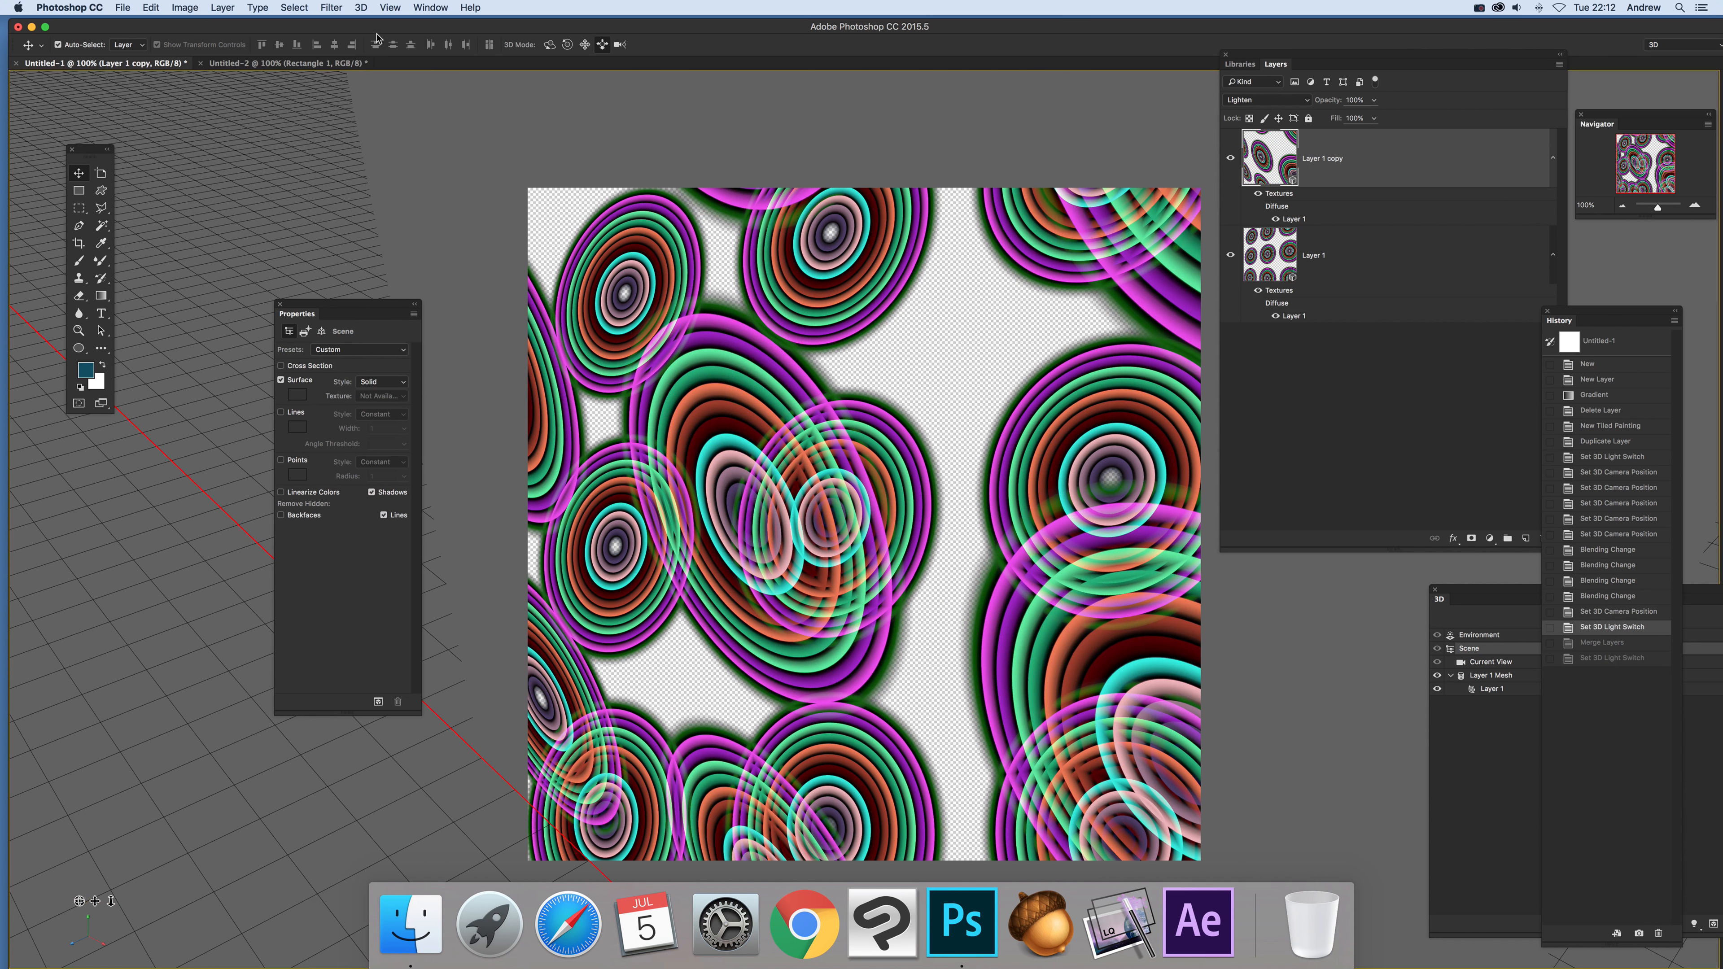
left_click(235, 8)
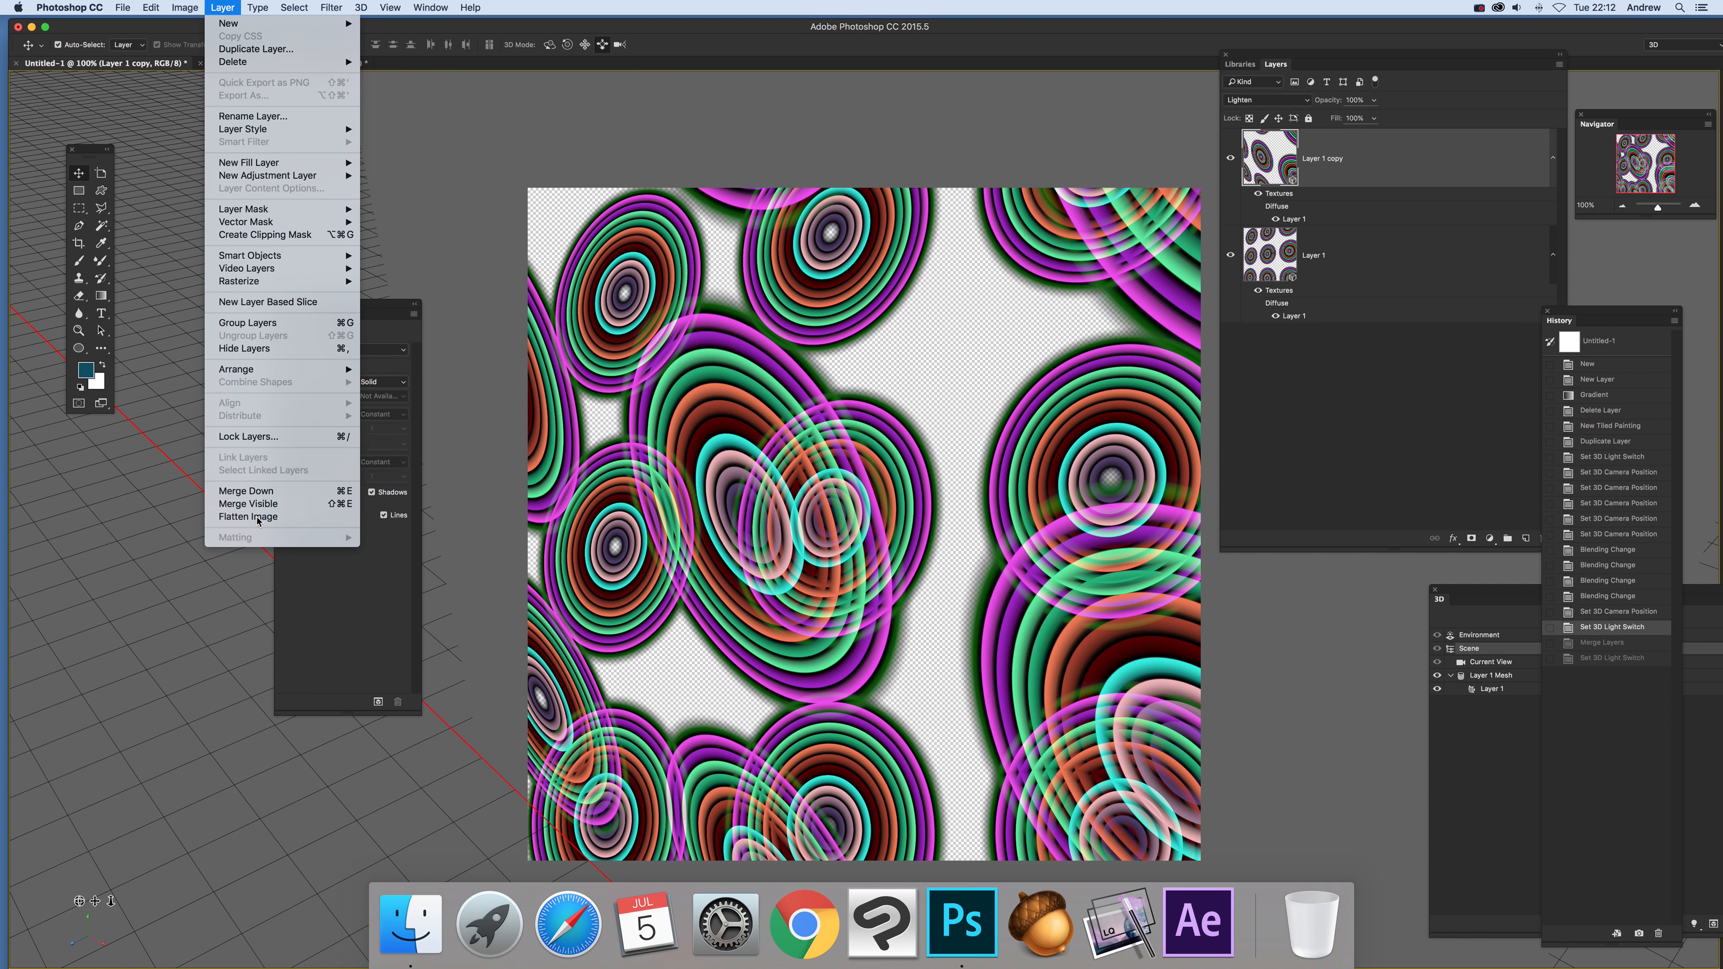
left_click(244, 523)
left_click(951, 296)
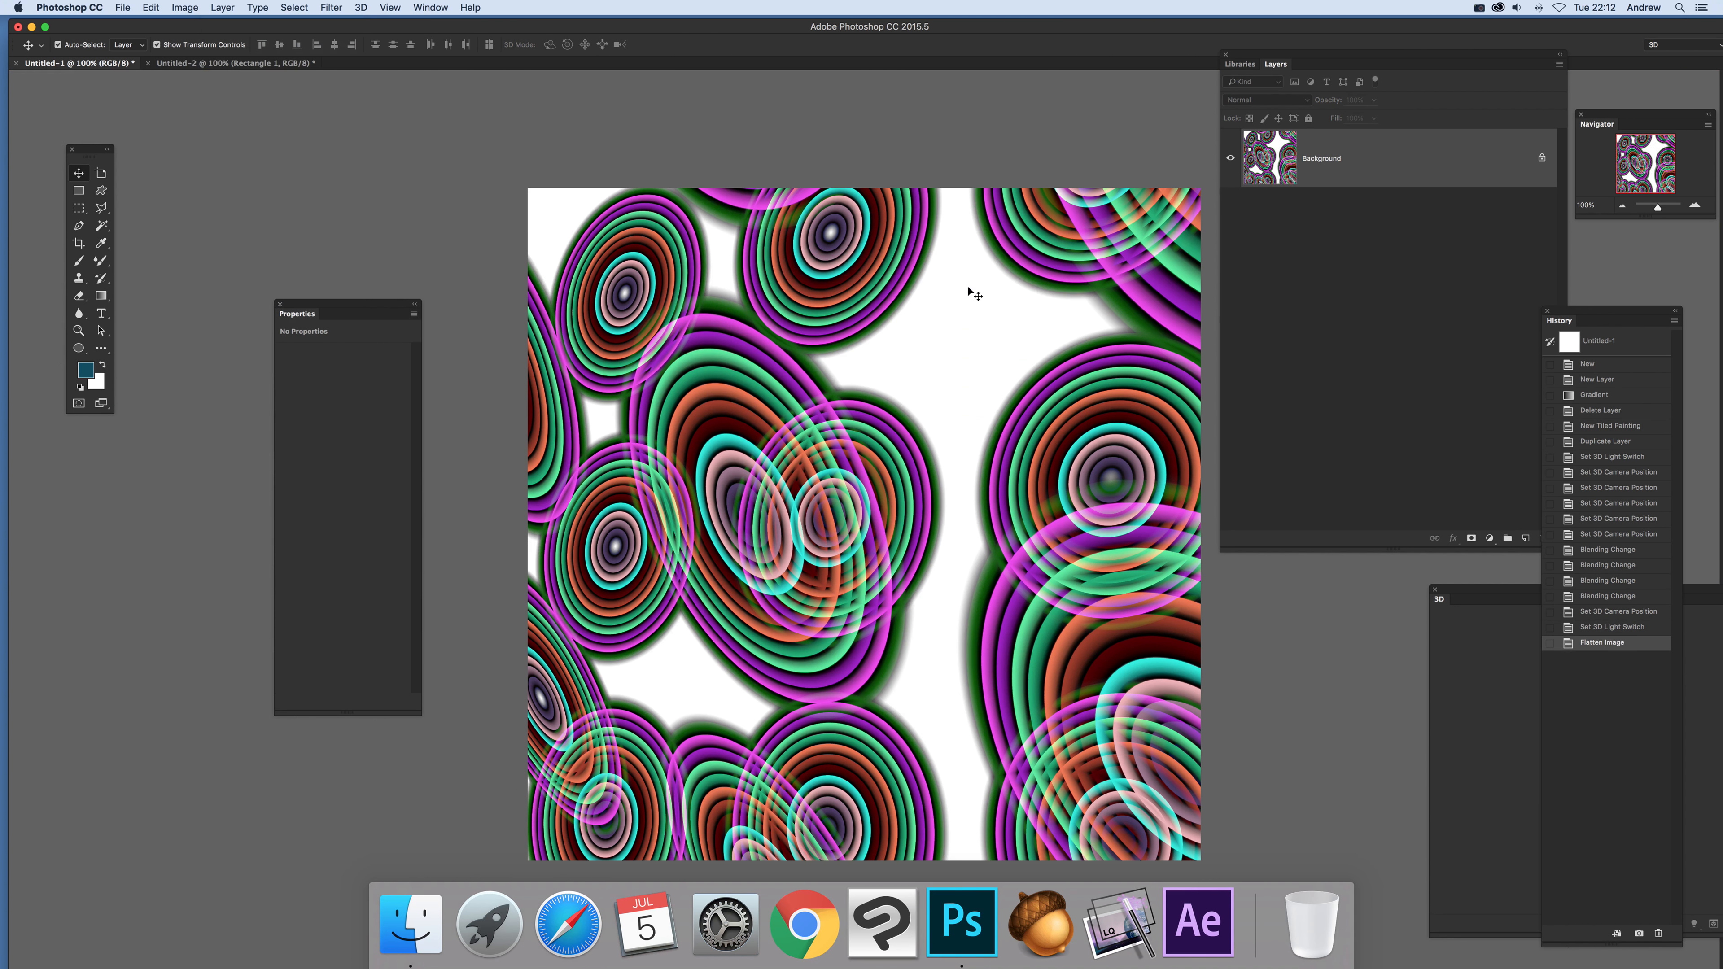